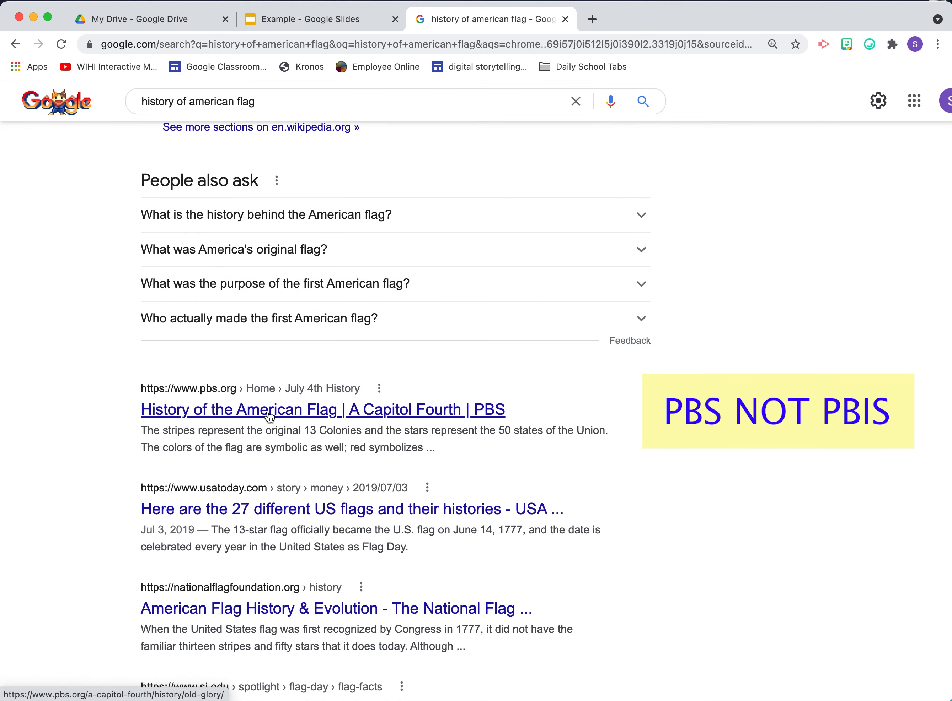
Step: Open the PBS search result "History of the American Flag | A Capitol Fourth" and copy the page's web address
click(269, 413)
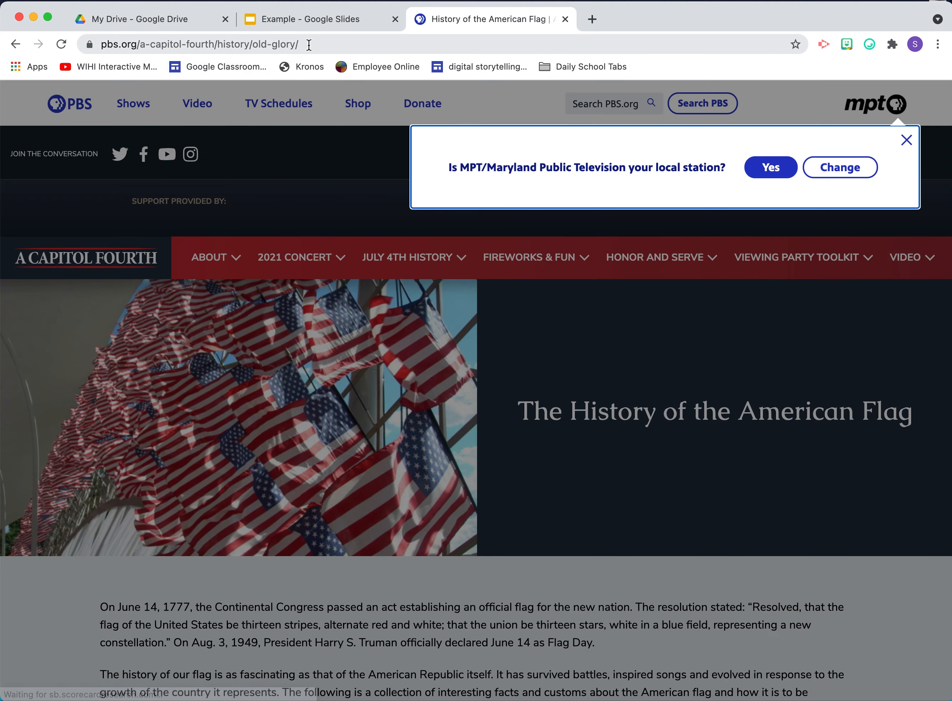
click(295, 44)
drag(294, 44, 96, 49)
key(super+c)
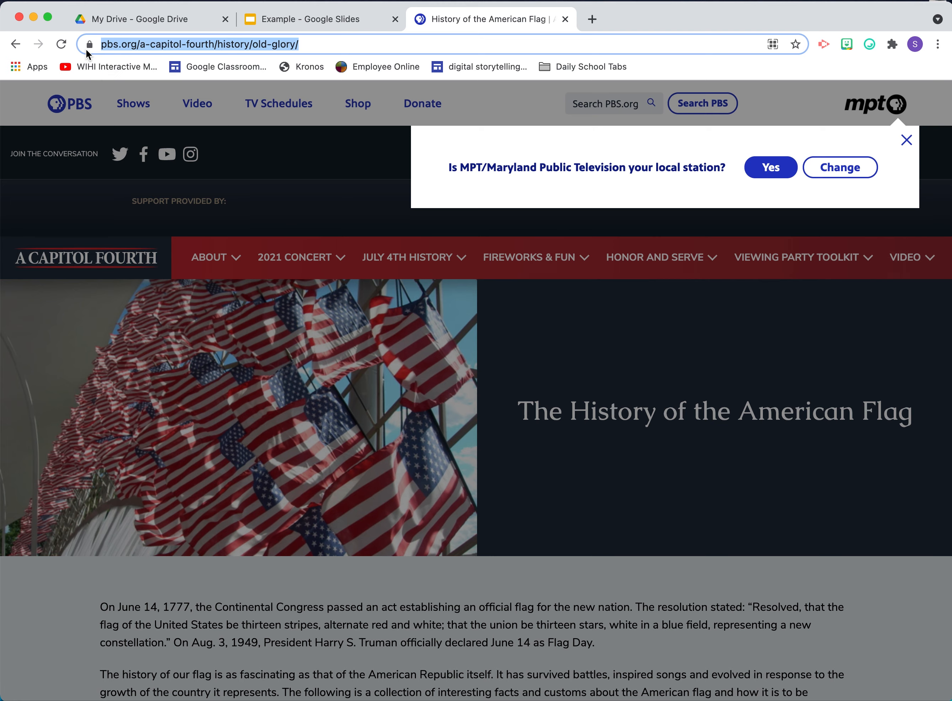
Step: Switch to the Example presentation in Google Slides and link the American flag image on slide 2 to the copied PBS address
click(358, 25)
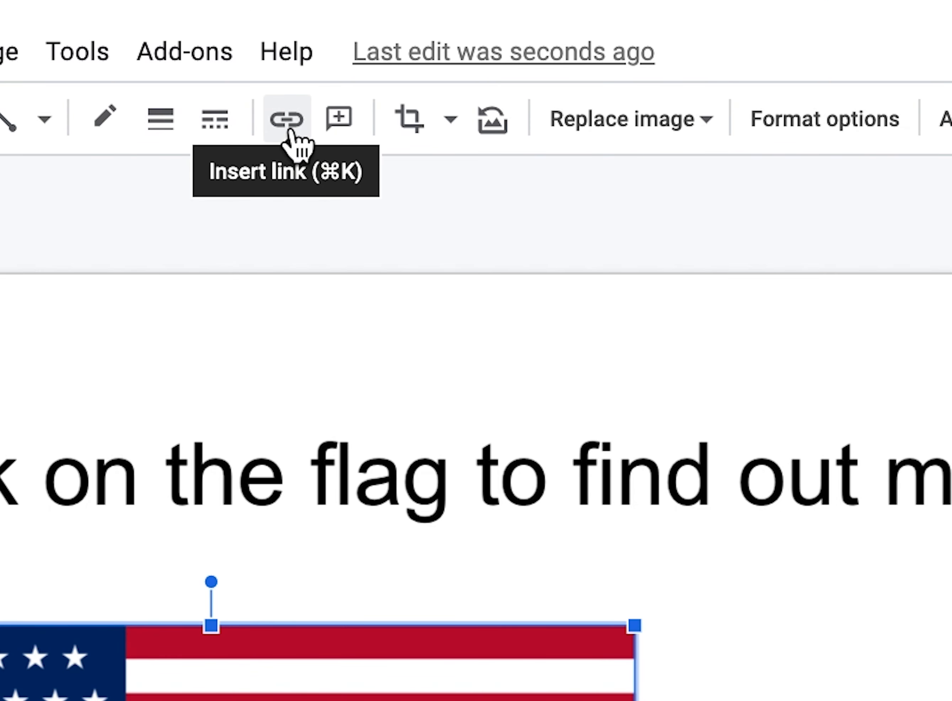
click(289, 130)
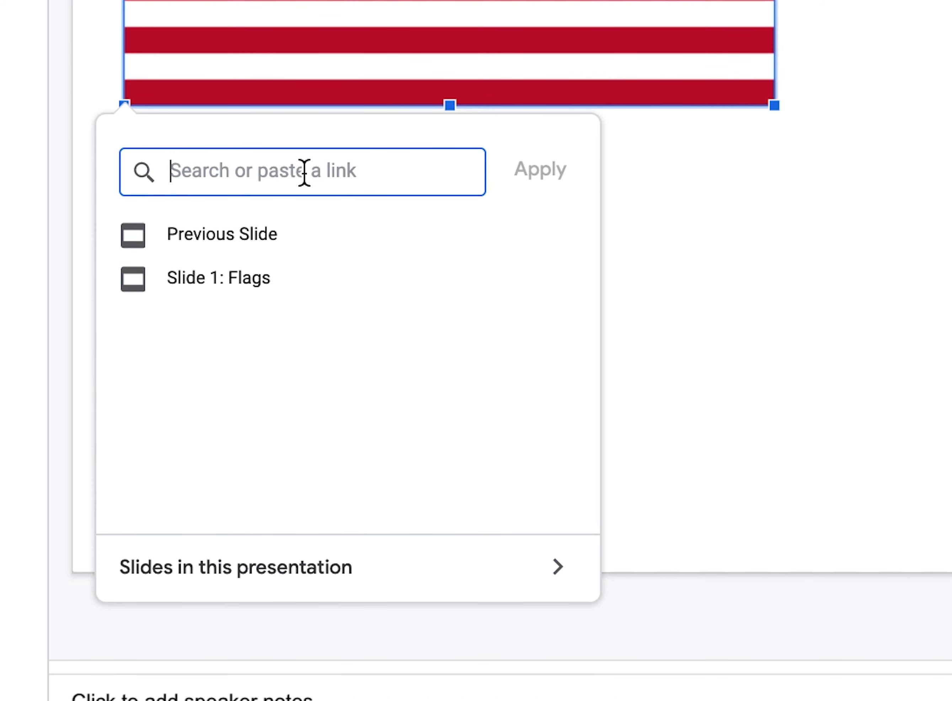
key(super+v)
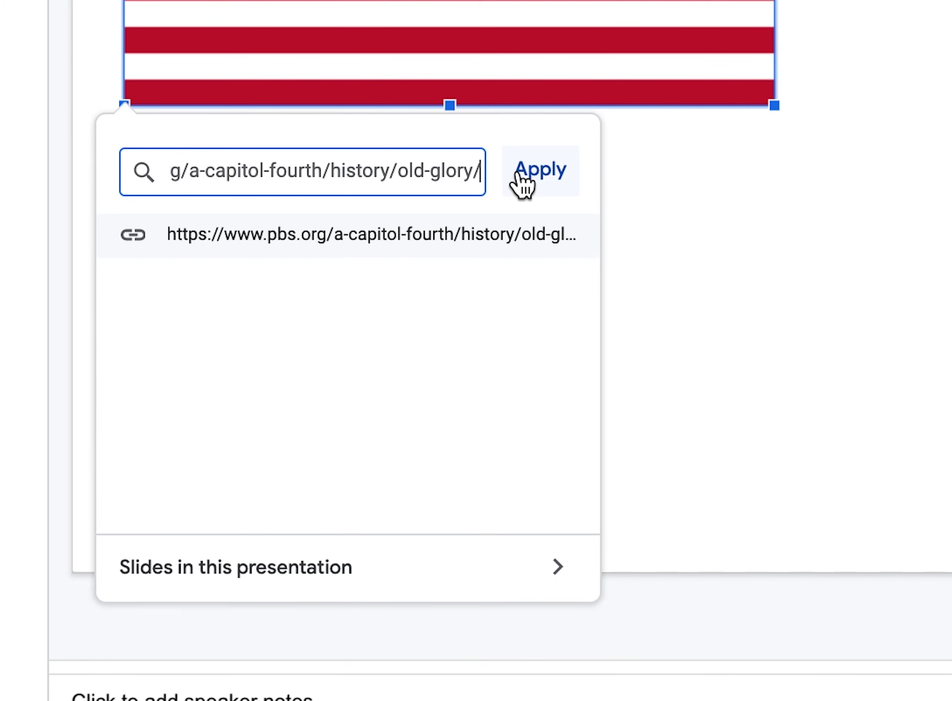
click(523, 183)
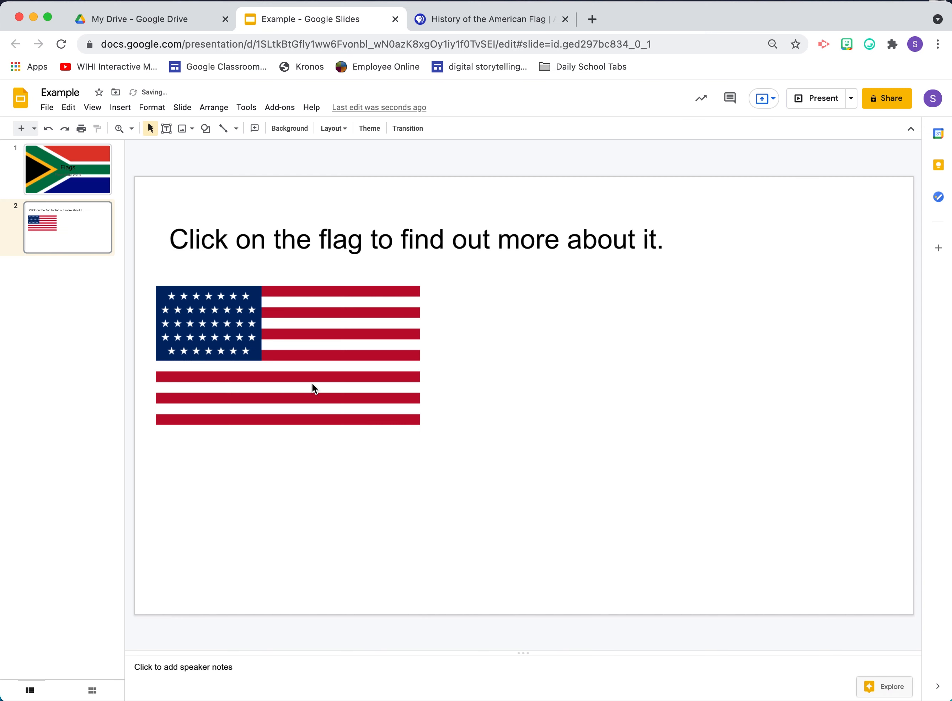
Step: Test the flag image's link by presenting slide 2 and following it, and close the PBS pages
click(312, 384)
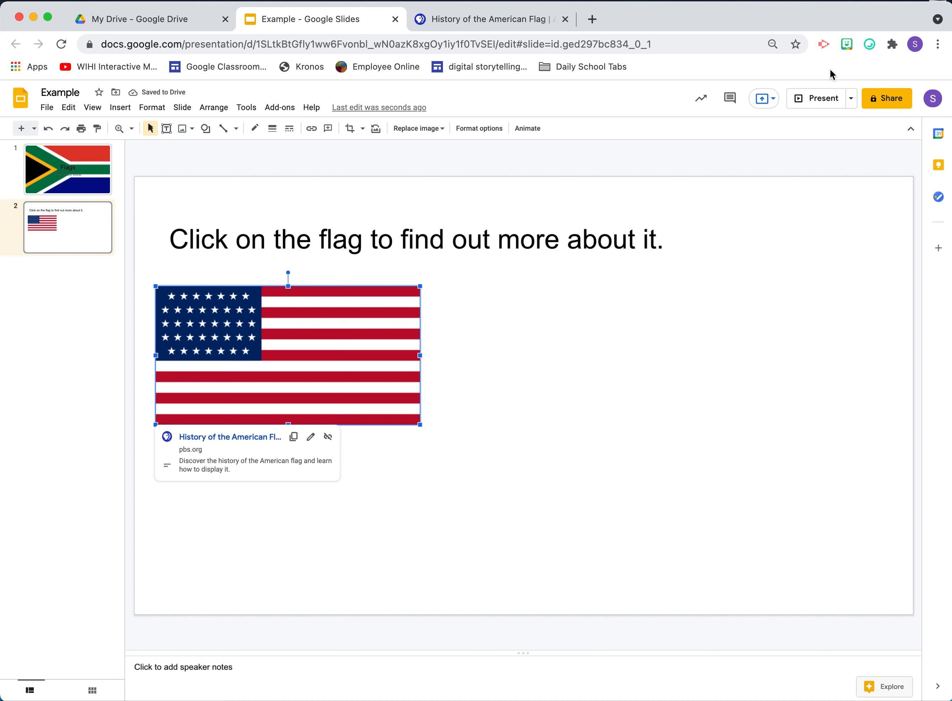
click(820, 99)
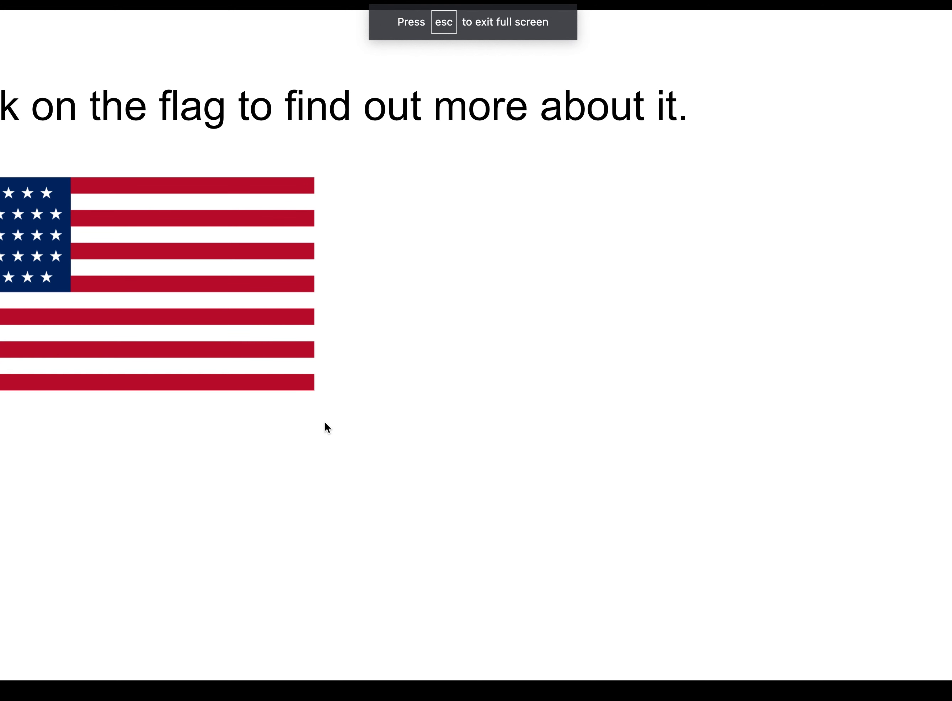
click(233, 326)
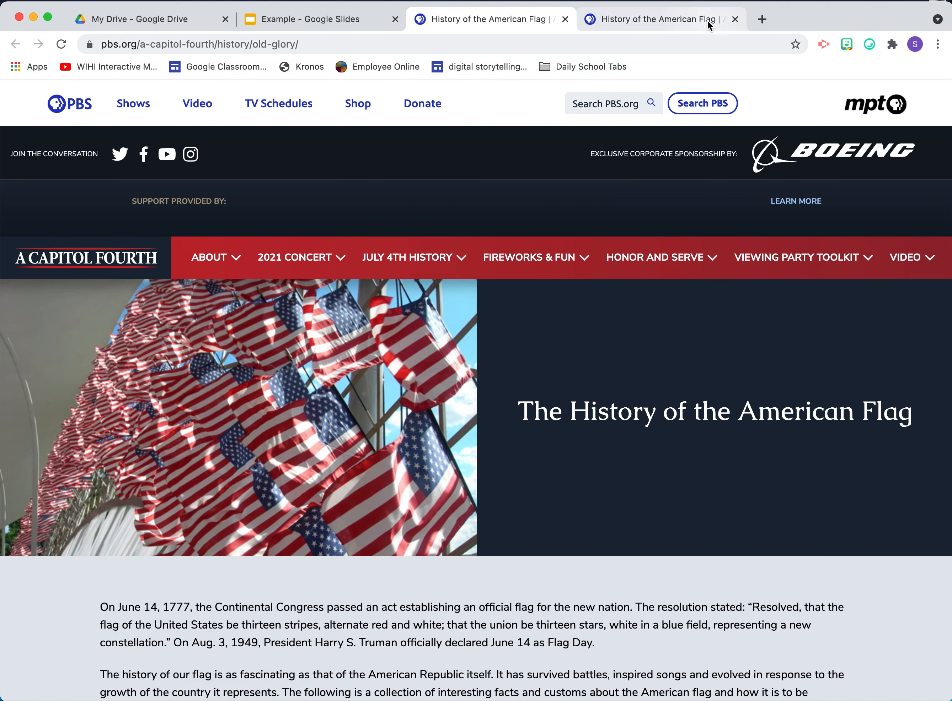
click(736, 20)
click(565, 18)
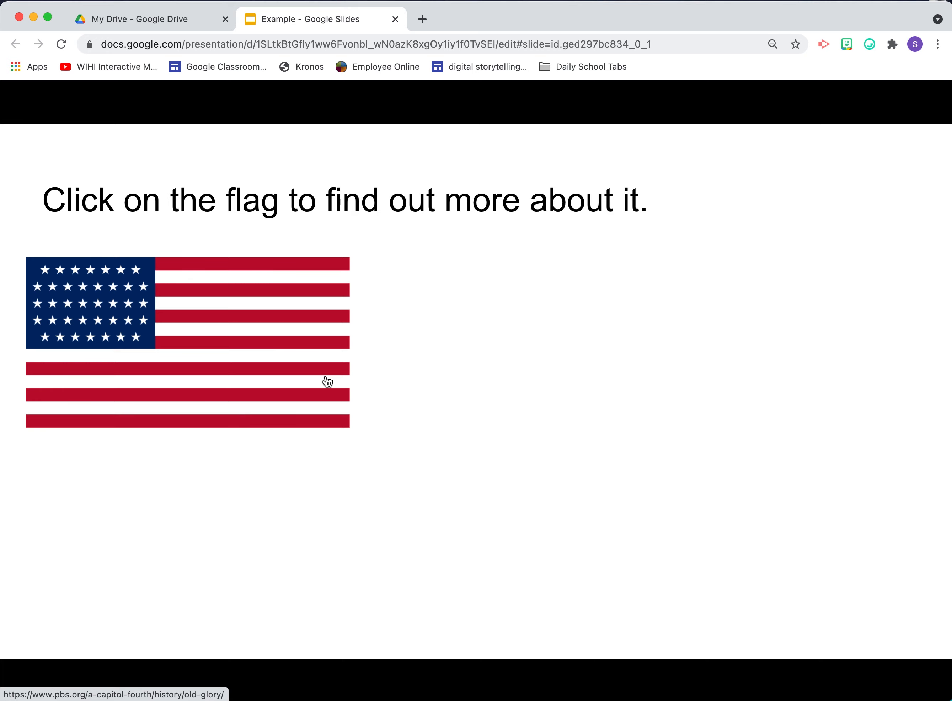
Step: Search Google in a new browser tab for "video of national anthem"
click(423, 19)
click(394, 312)
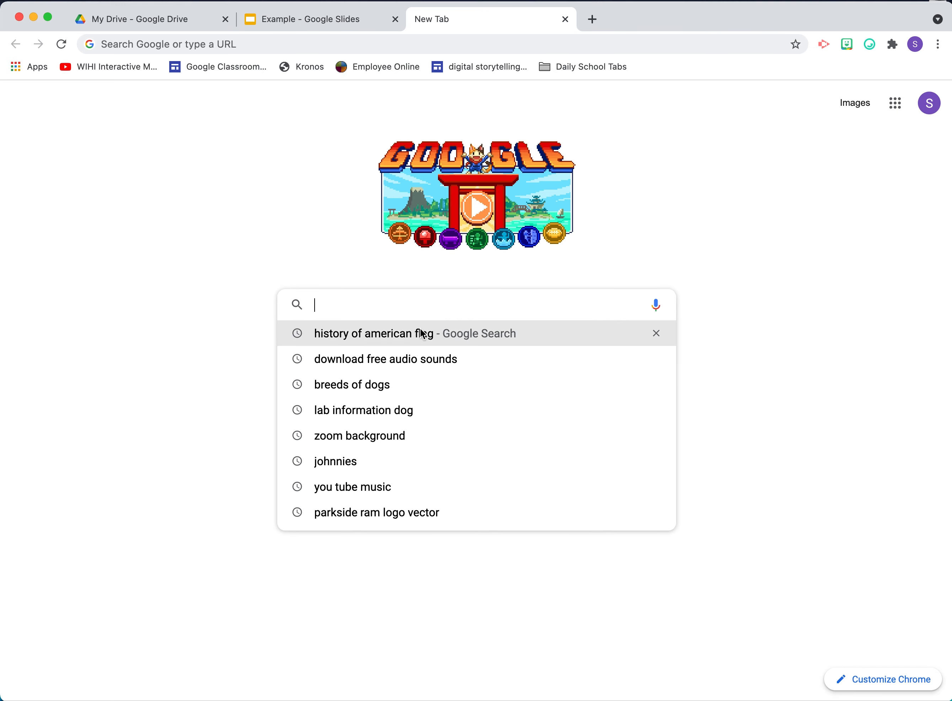
text(video of)
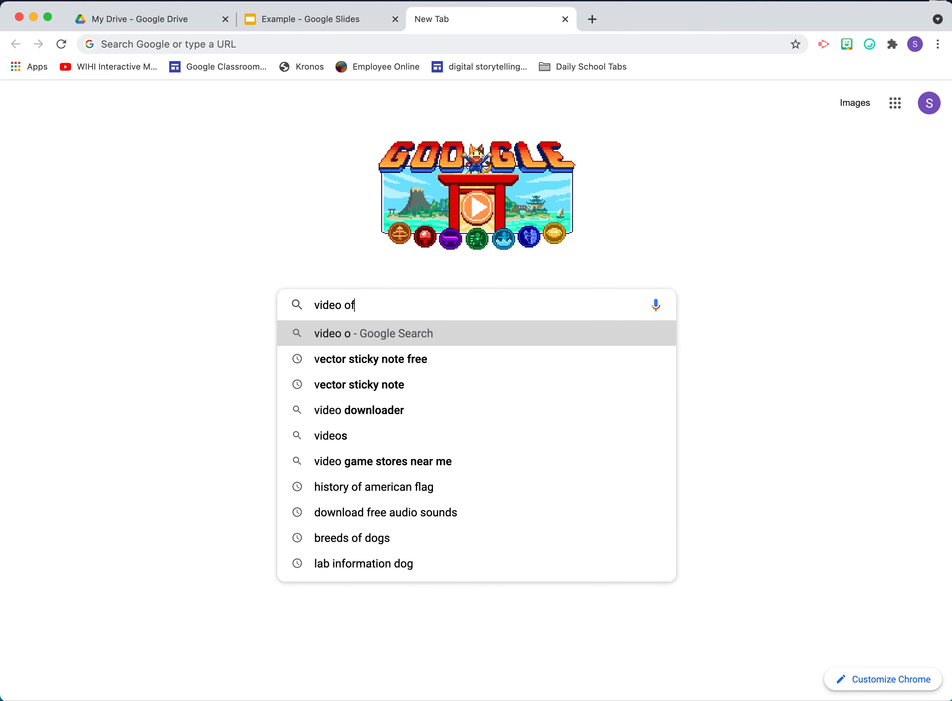
text( national)
key(Right)
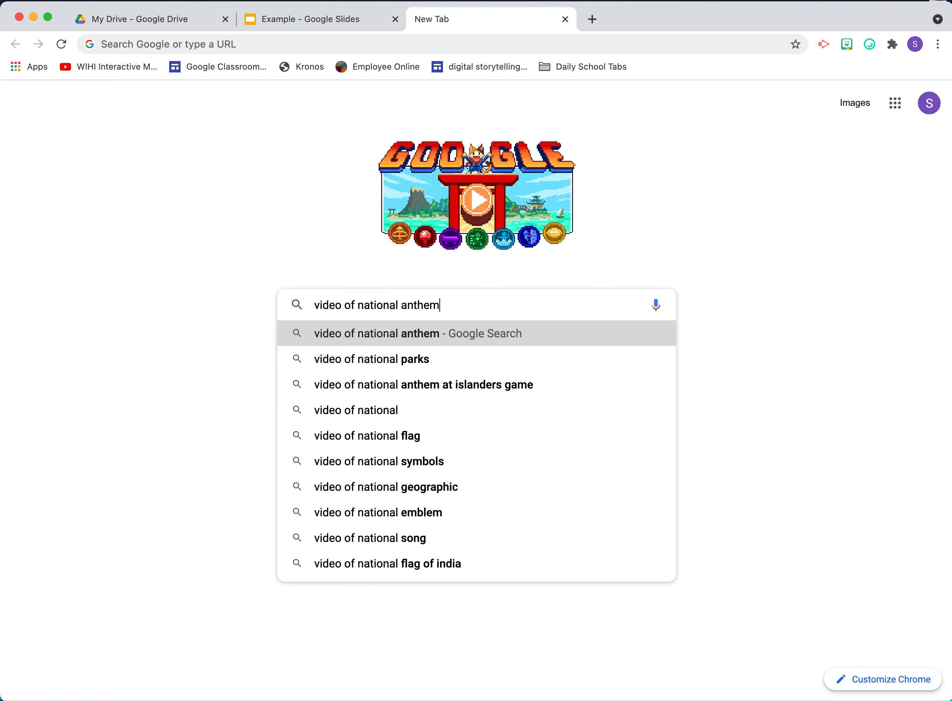
key(Return)
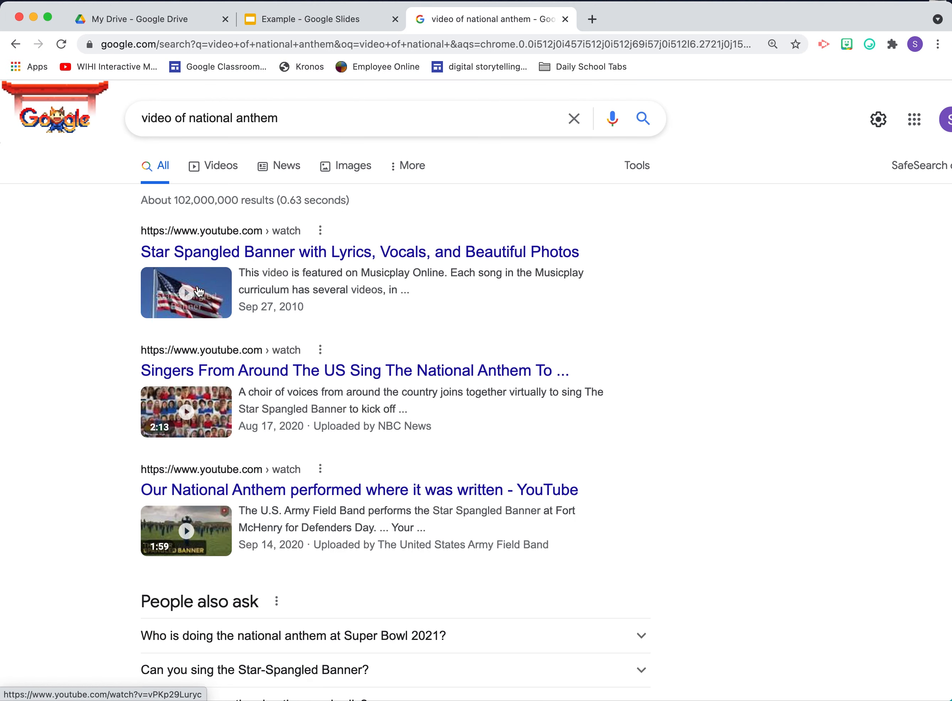
Step: Open the YouTube video "Star Spangled Banner with Lyrics, Vocals, and Beautiful Photos", pause it and copy its share link
click(210, 288)
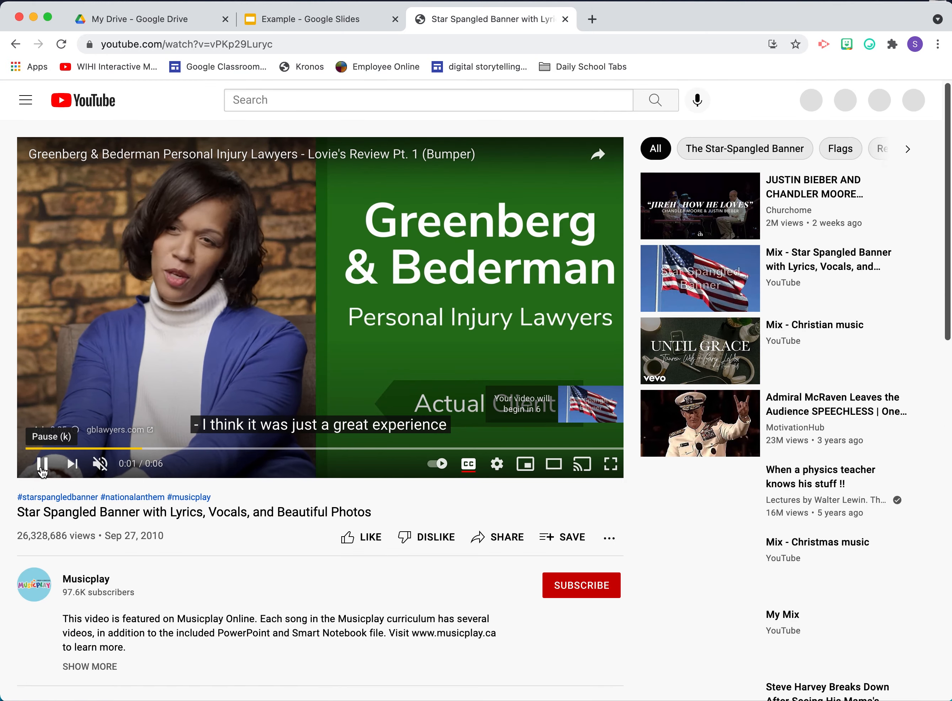
click(41, 465)
click(502, 539)
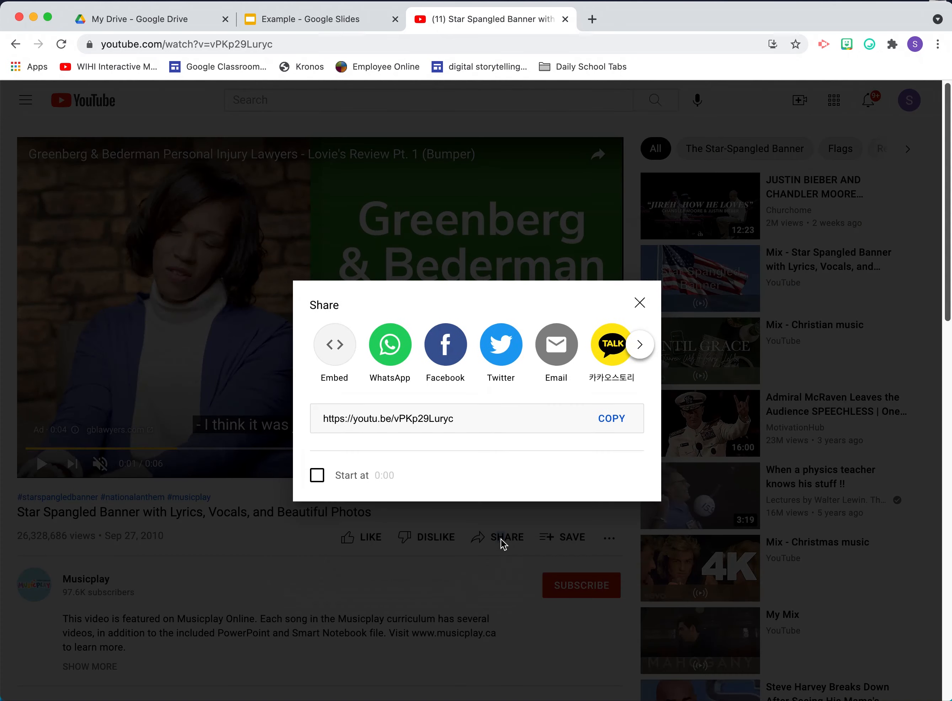
click(613, 423)
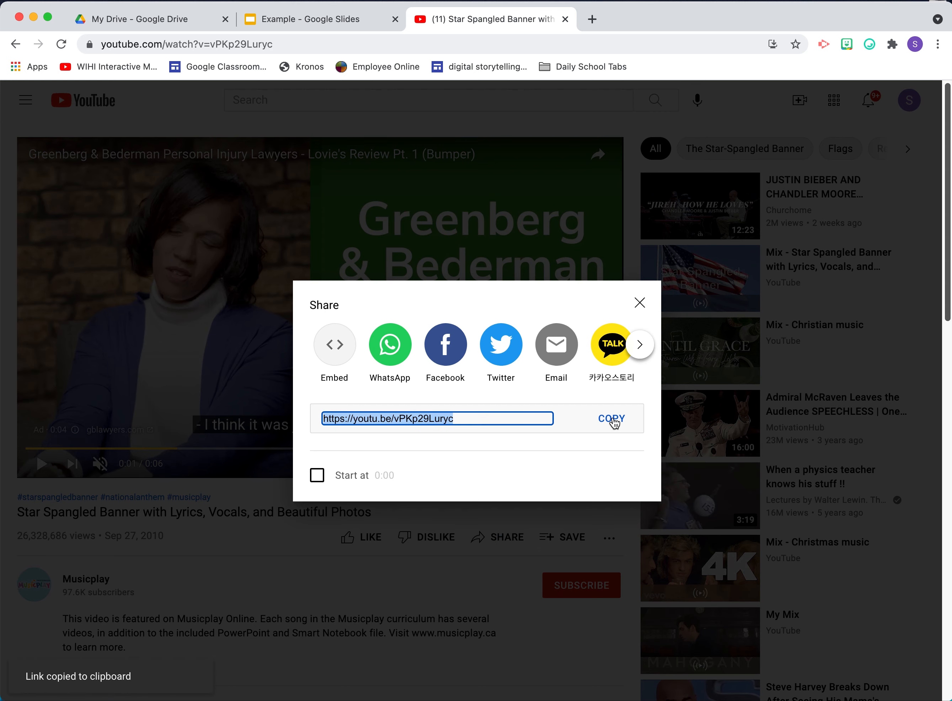
Step: Insert the Star Spangled Banner video on slide 2 of the Example presentation using the copied YouTube link, and place it beside the flag image
click(314, 20)
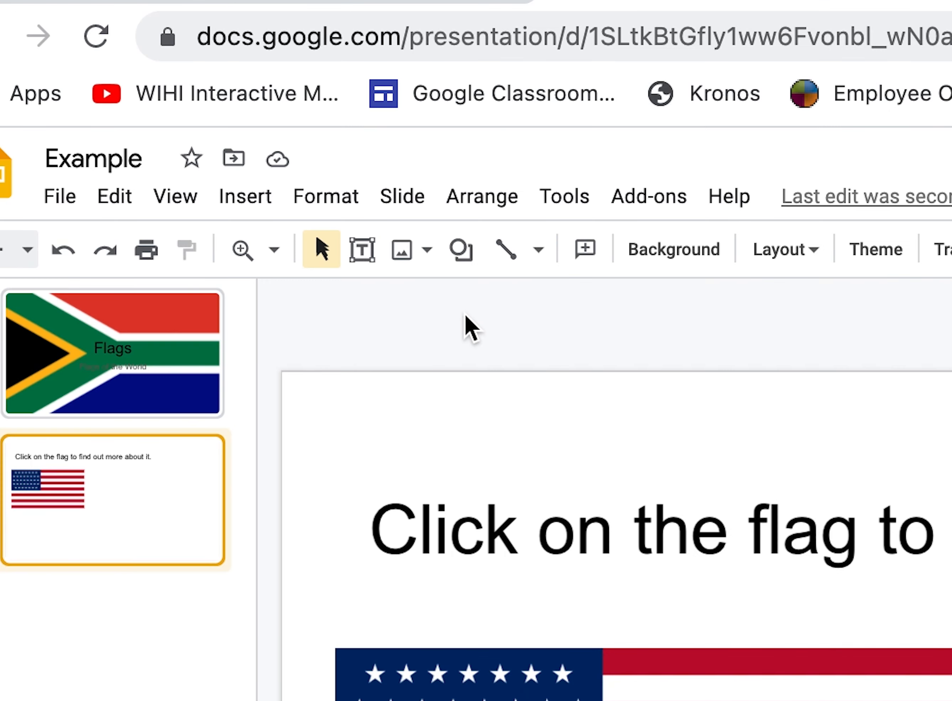
click(120, 107)
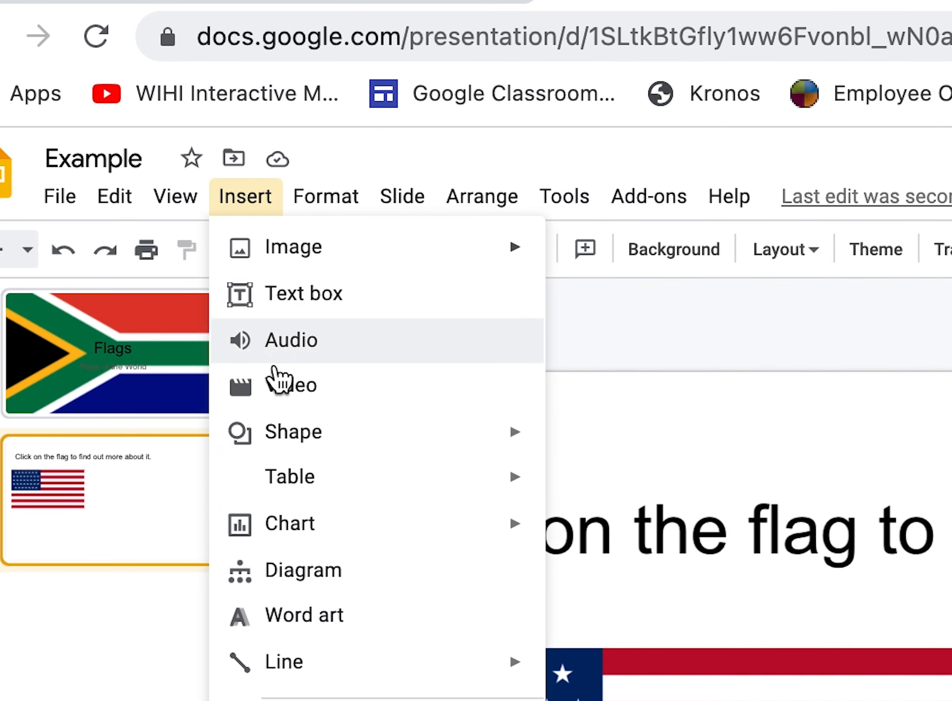
click(278, 398)
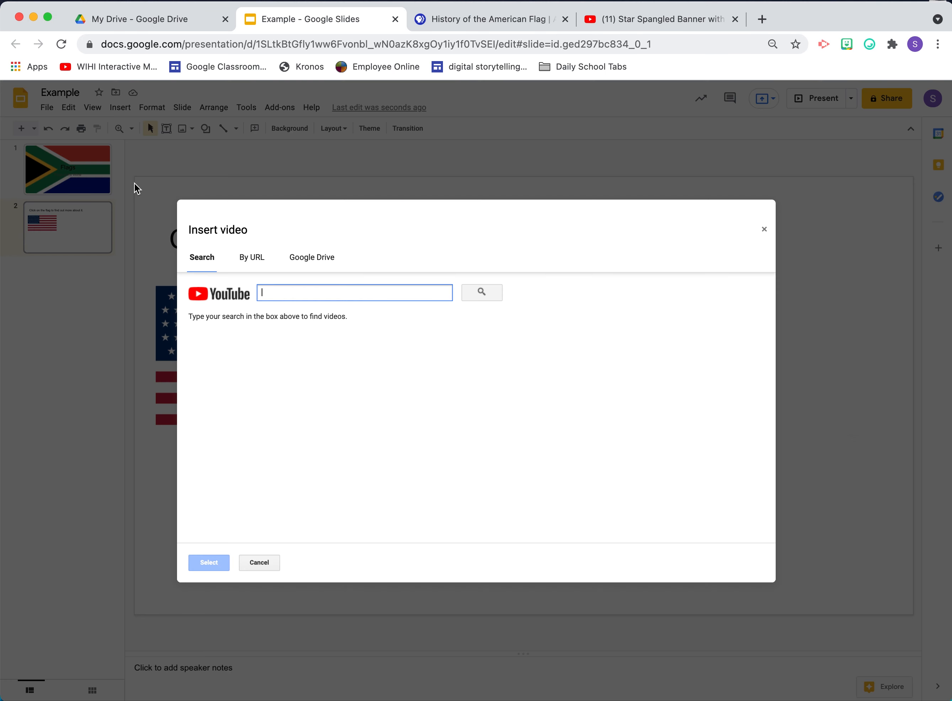
key(super+v)
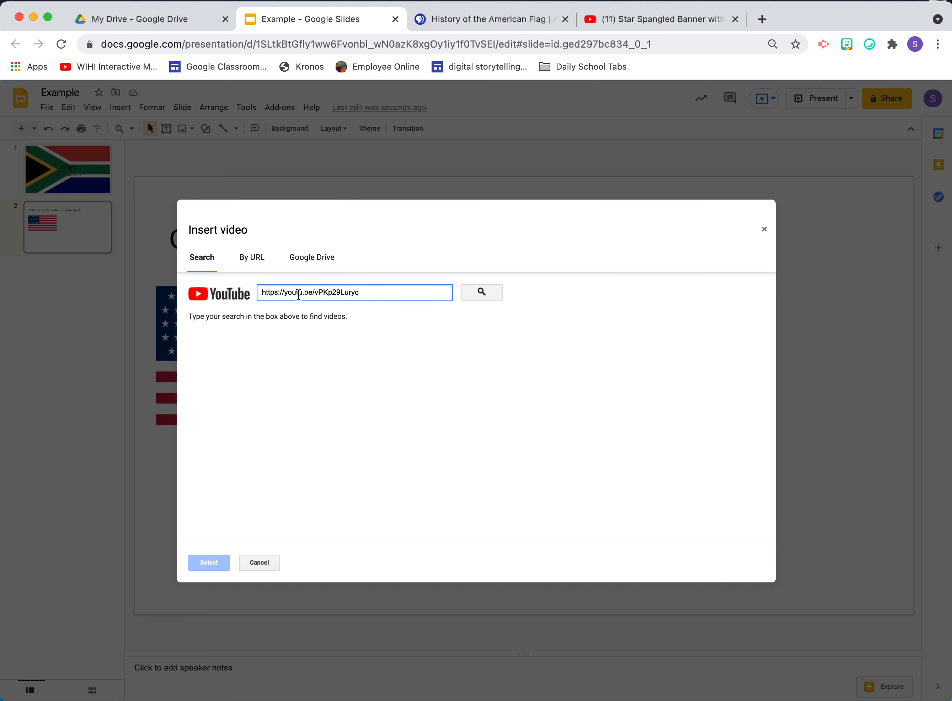
click(473, 302)
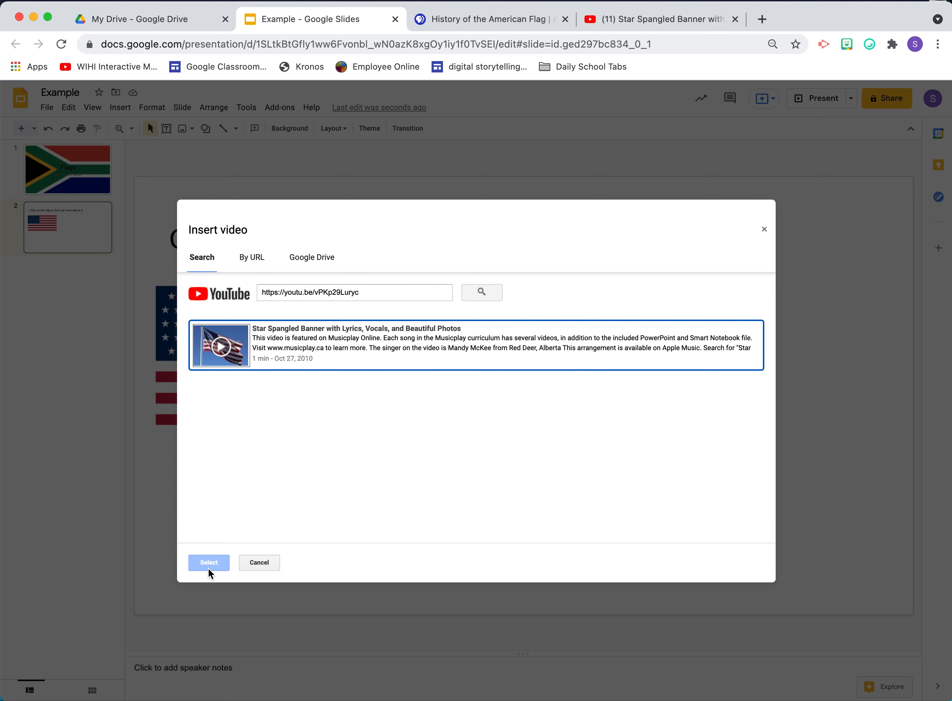
click(286, 335)
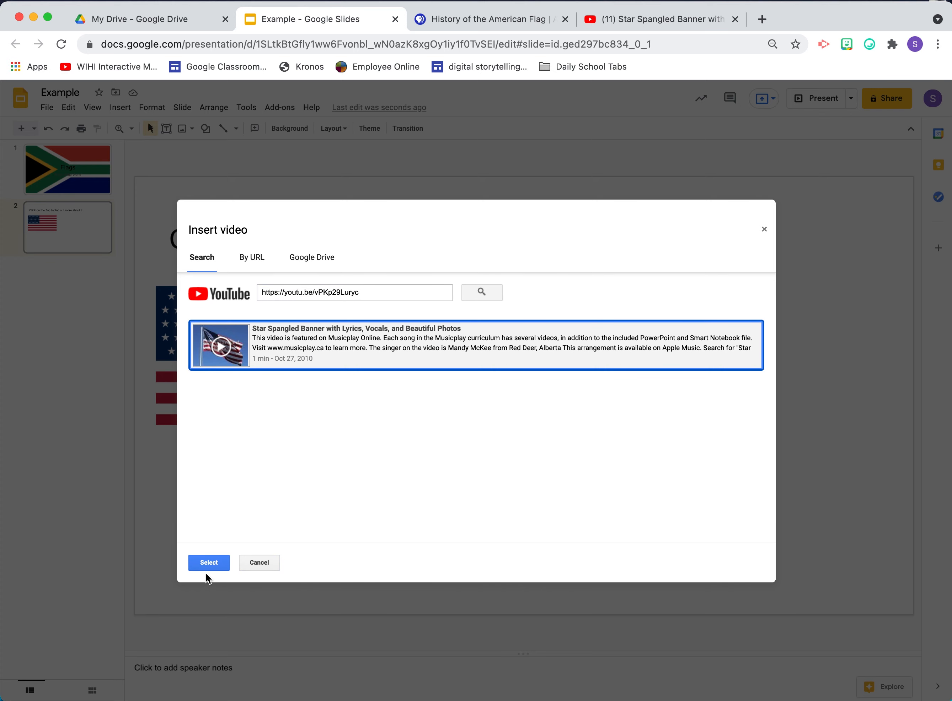
click(209, 562)
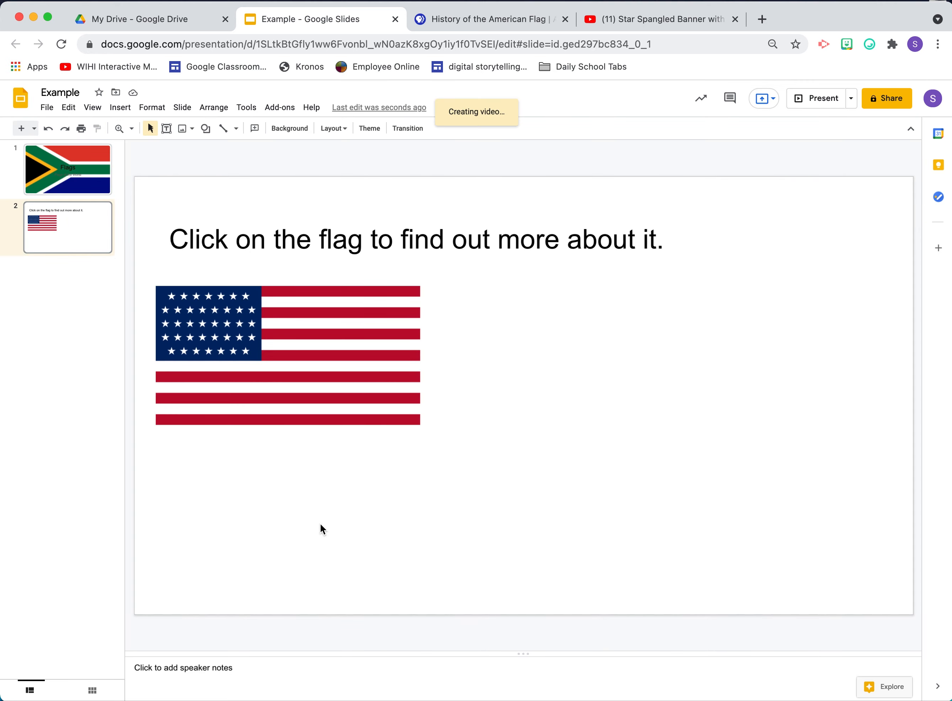
drag(435, 395, 464, 394)
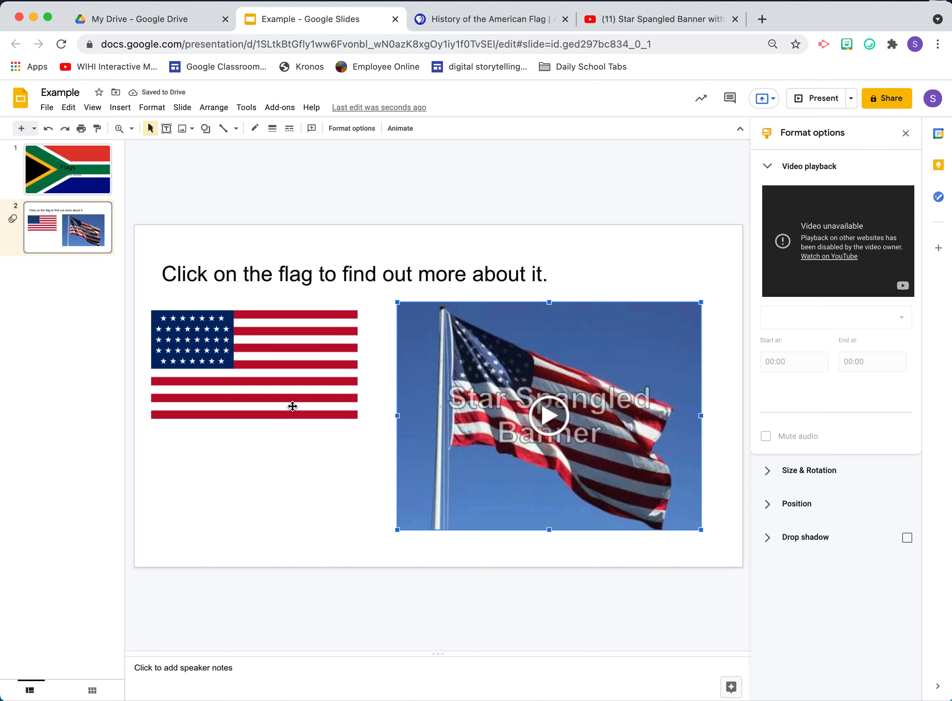
click(254, 381)
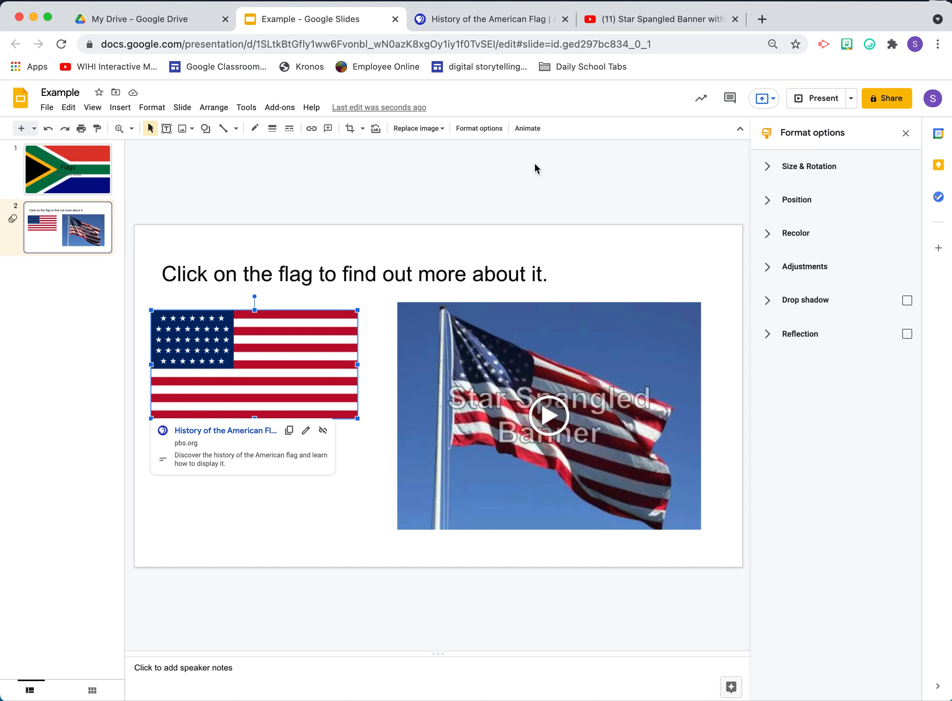
Step: Search Google in a new browser tab for "audio of national anthem"
click(761, 19)
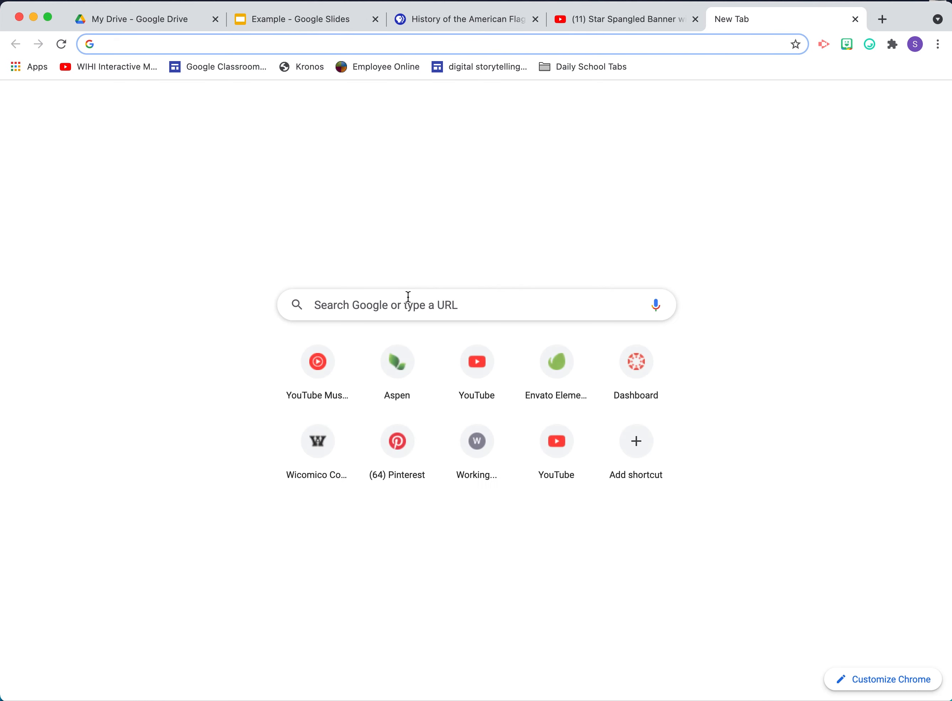
click(407, 304)
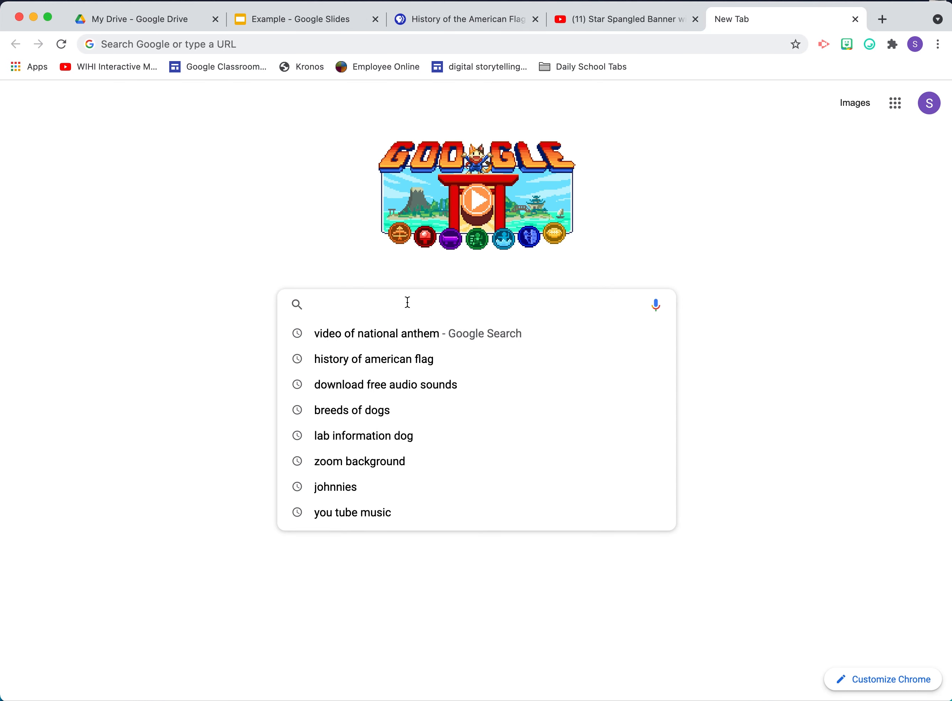
text(auiod)
key(BackSpace)
key(BackSpace)
key(BackSpace)
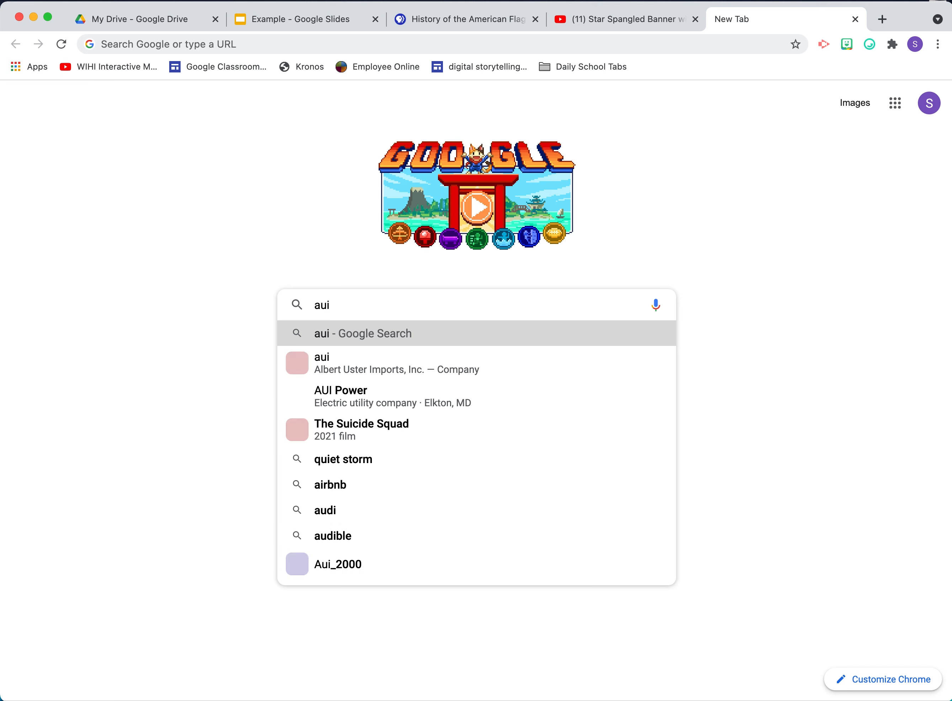
text(dio of national an)
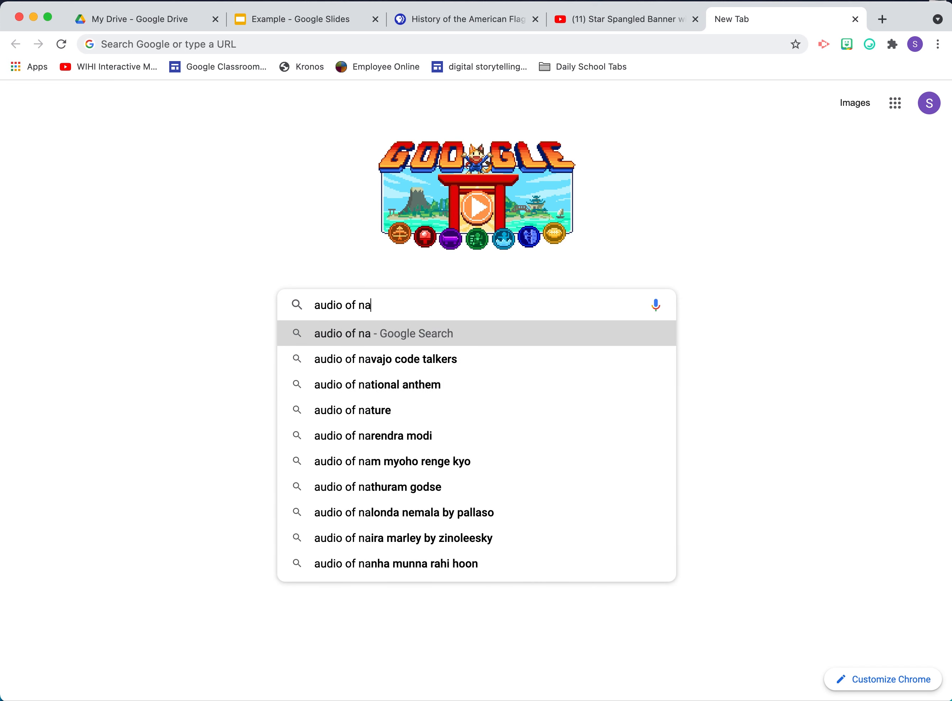
key(Return)
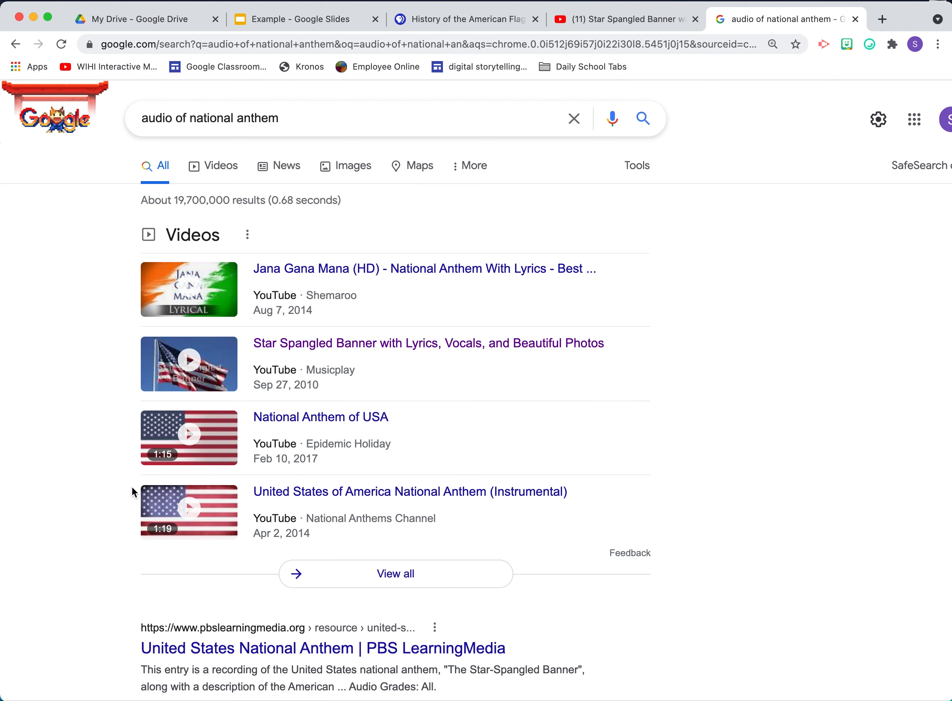
Step: Look through the Google results for a source of national anthem audio
scroll(132, 489, down, 5)
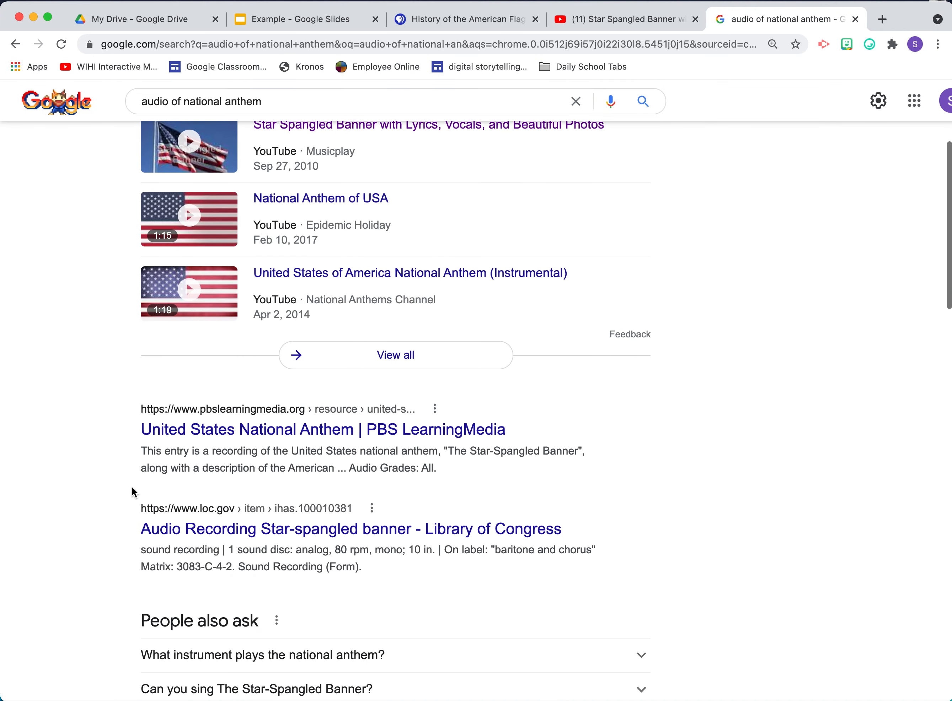
scroll(133, 489, down, 3)
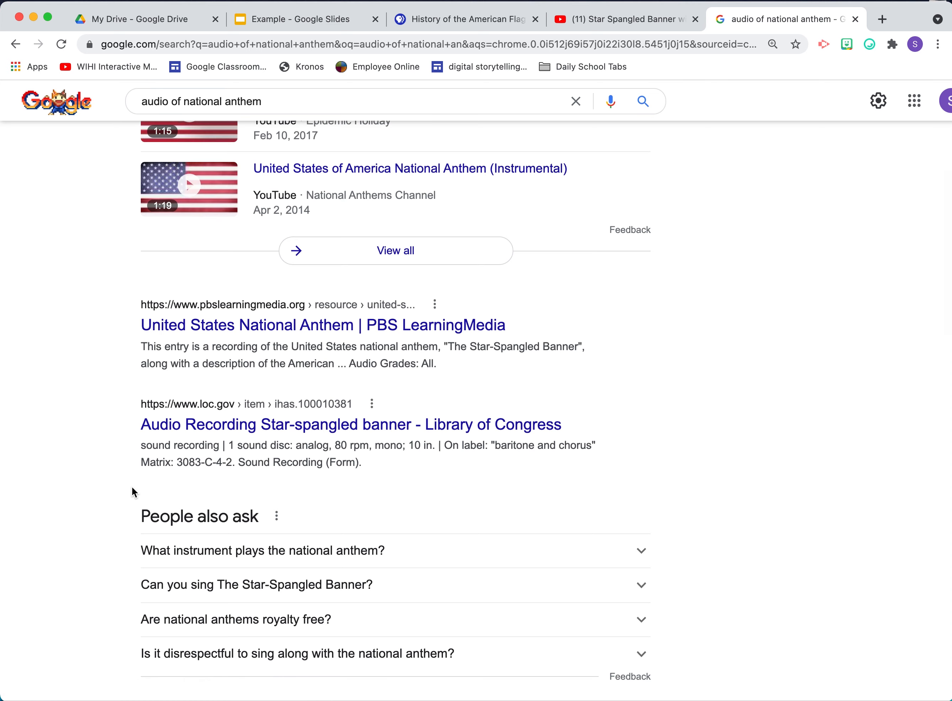
scroll(131, 491, down, 3)
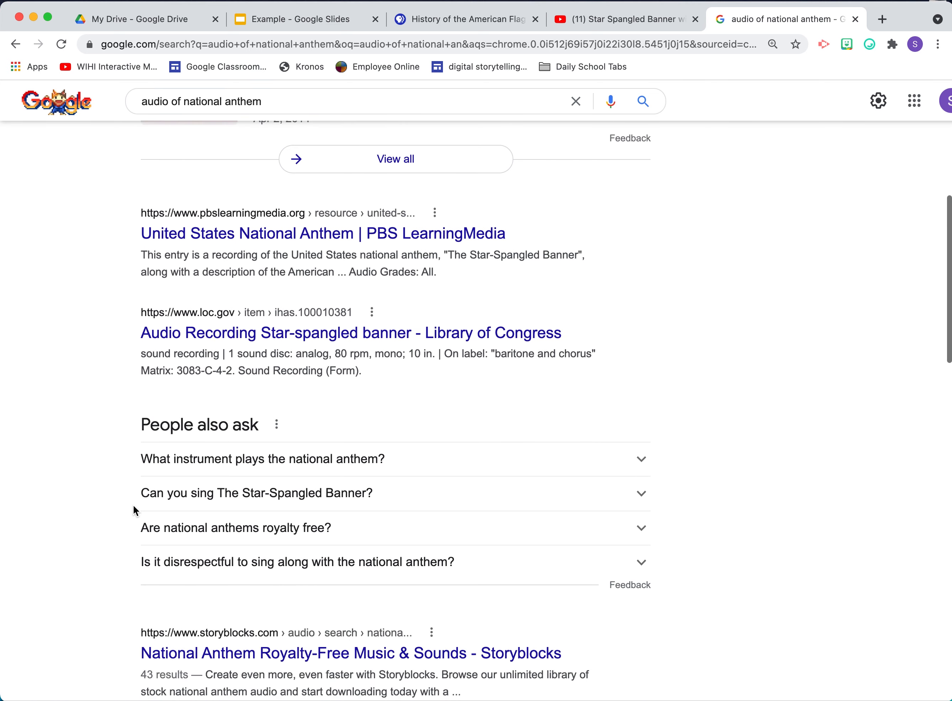
scroll(356, 491, down, 3)
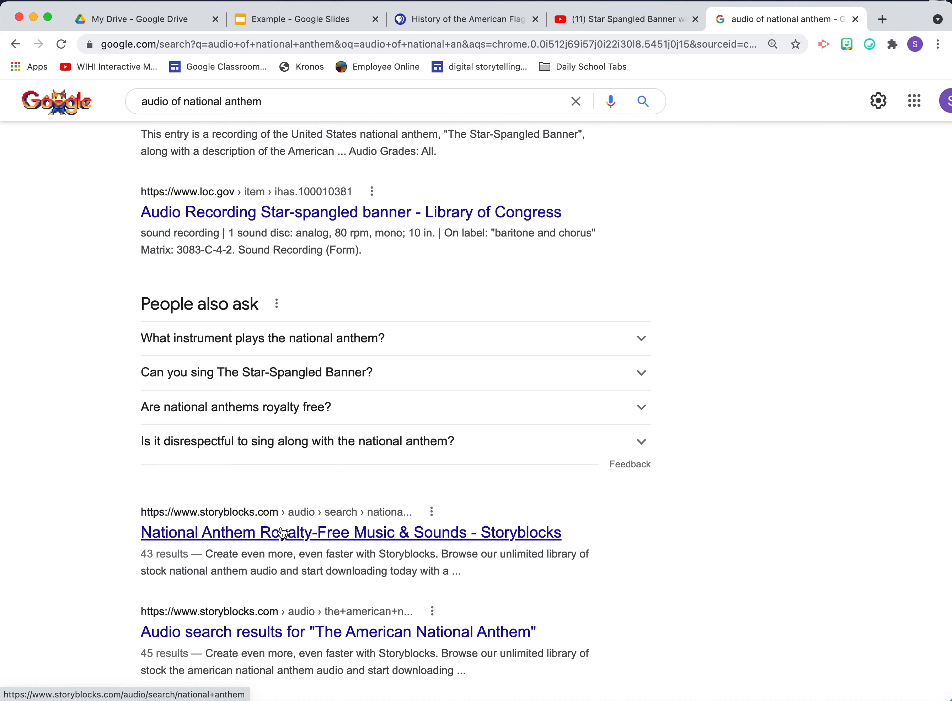
scroll(280, 540, down, 6)
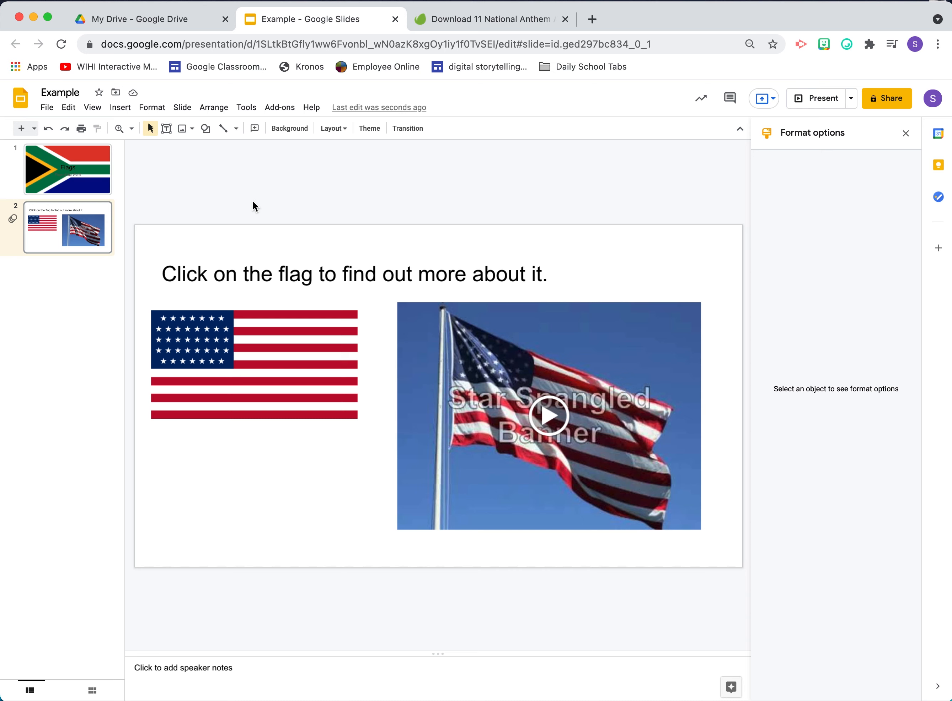
click(120, 108)
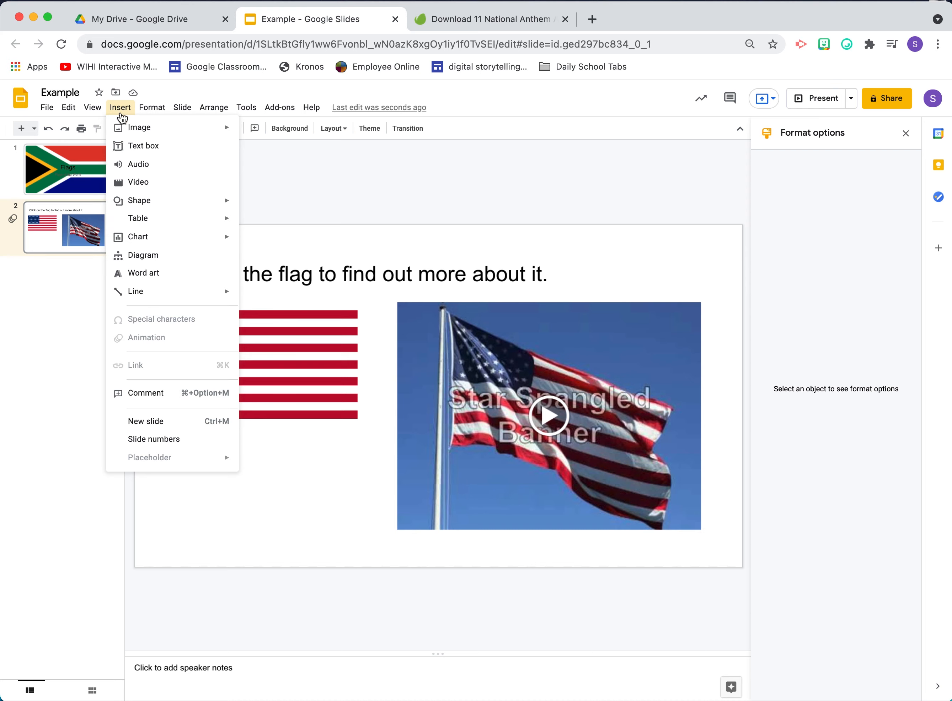
click(129, 164)
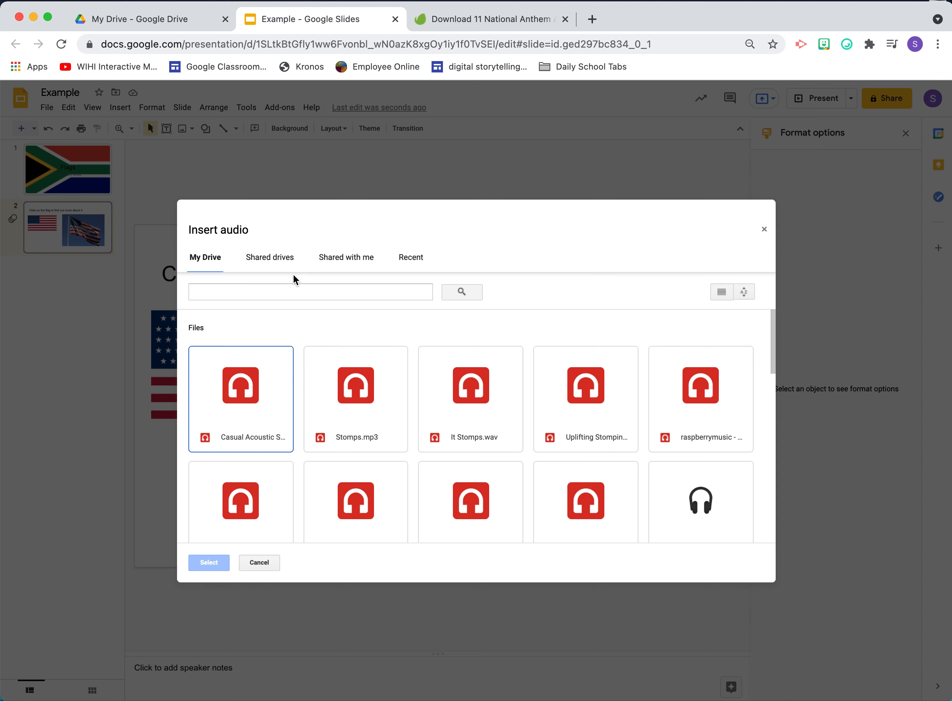
click(263, 563)
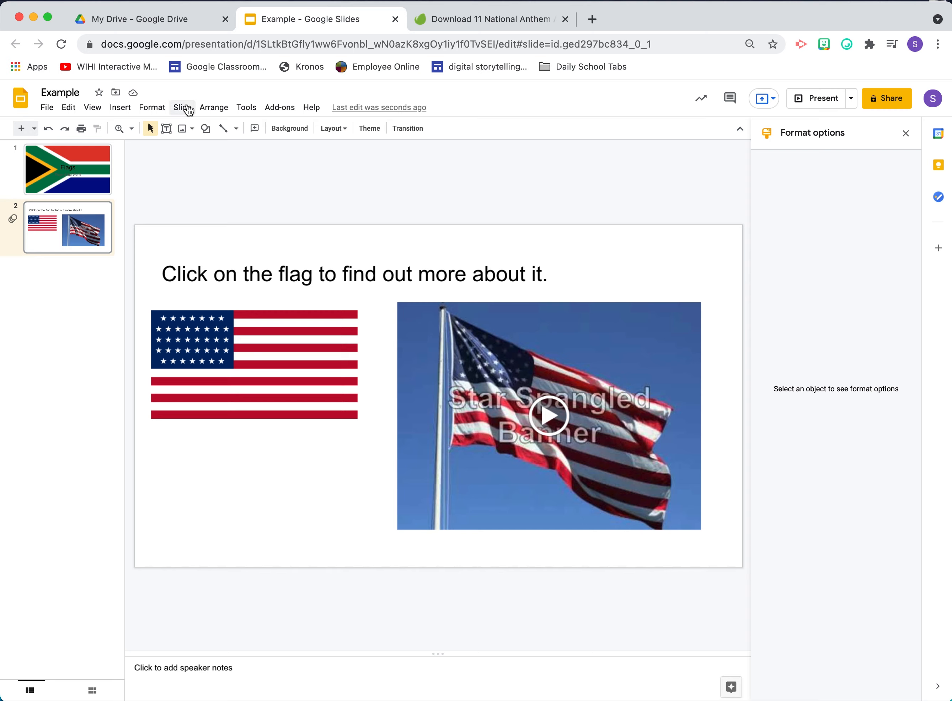
Step: Upload American Anthem Logo.mp3 from the american-anthem-logo-UQTKKH6 folder in Downloads to My Drive in Google Drive
click(155, 16)
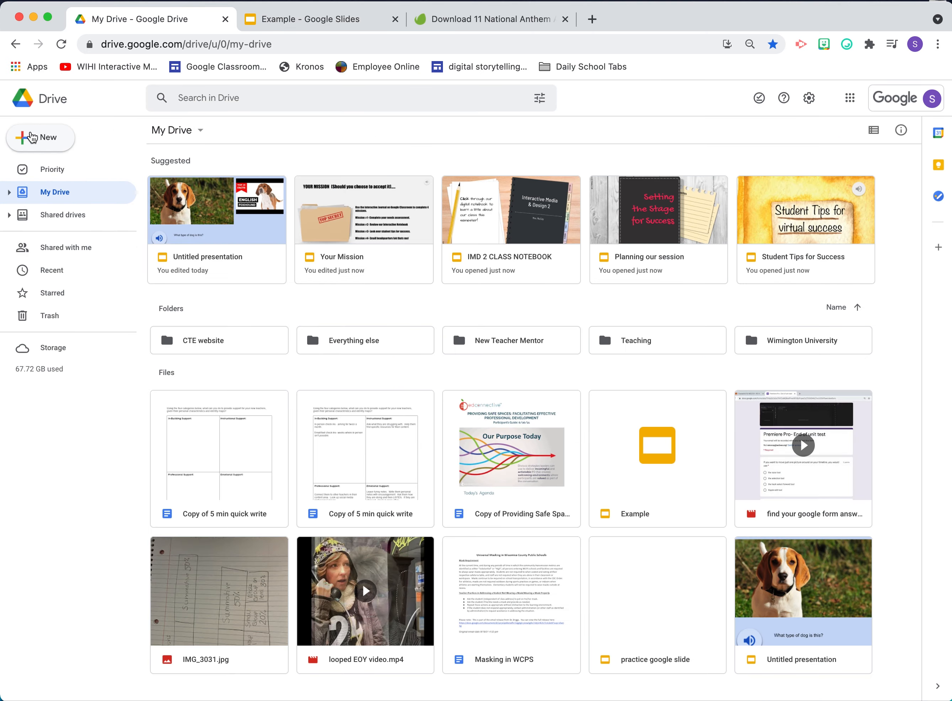
click(32, 138)
click(56, 169)
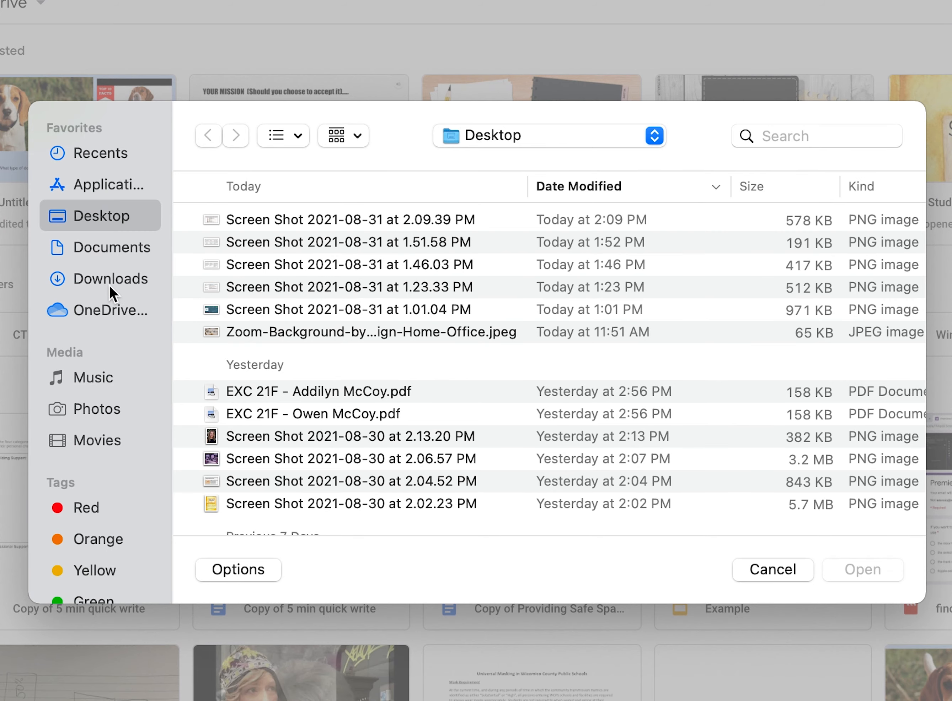
click(109, 285)
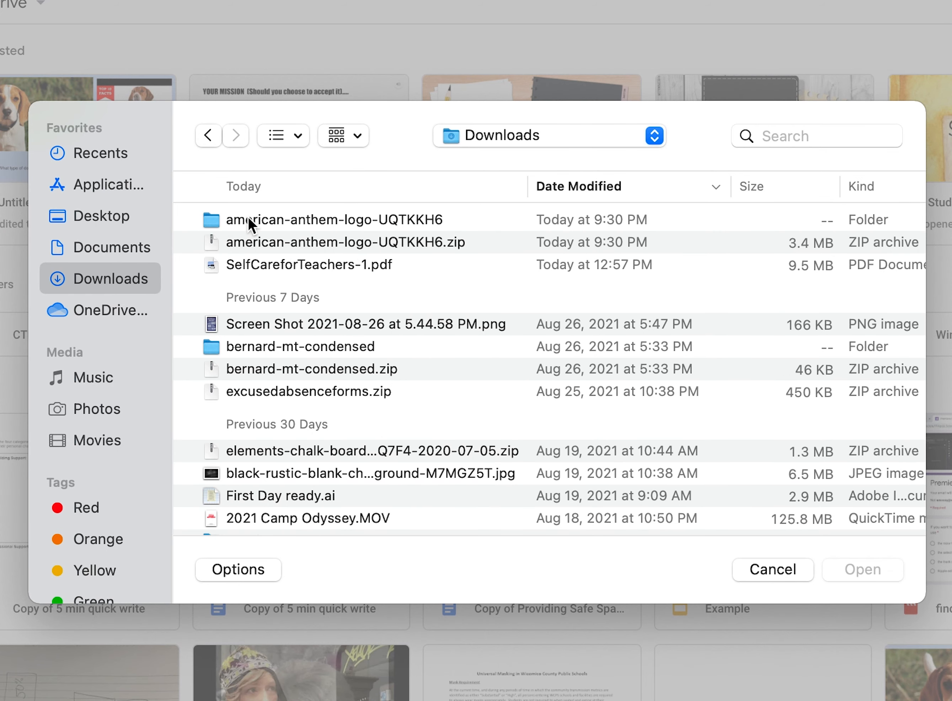
double_click(247, 216)
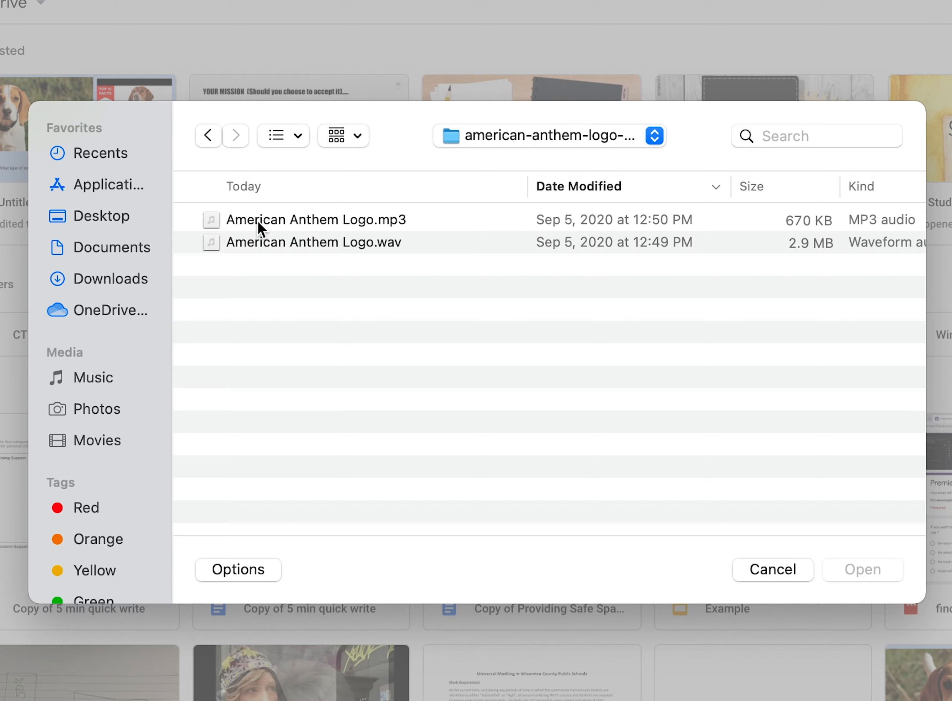
click(257, 223)
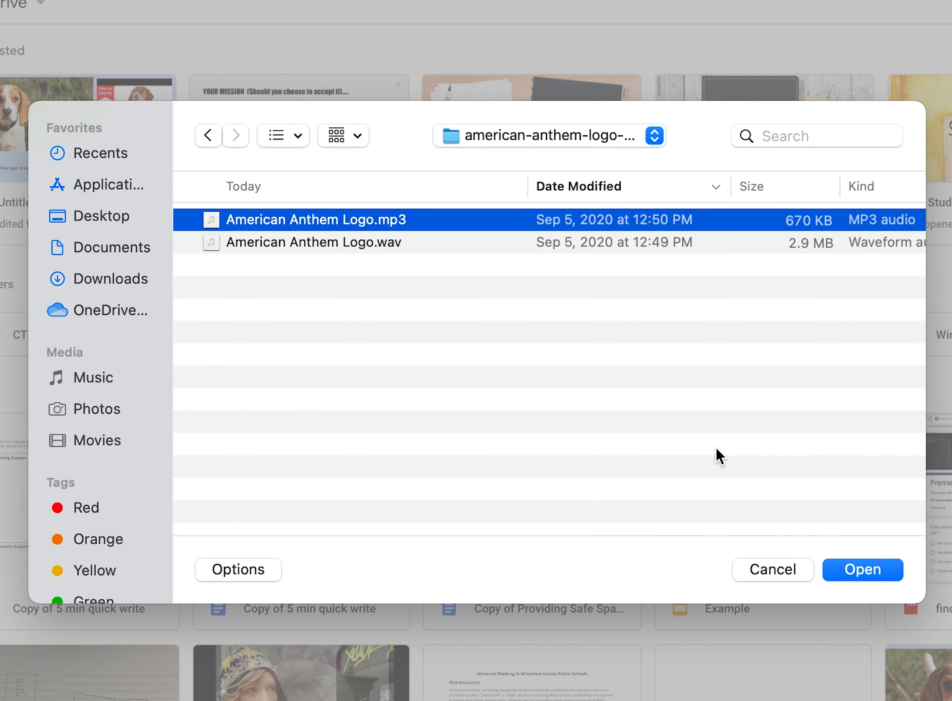
click(856, 569)
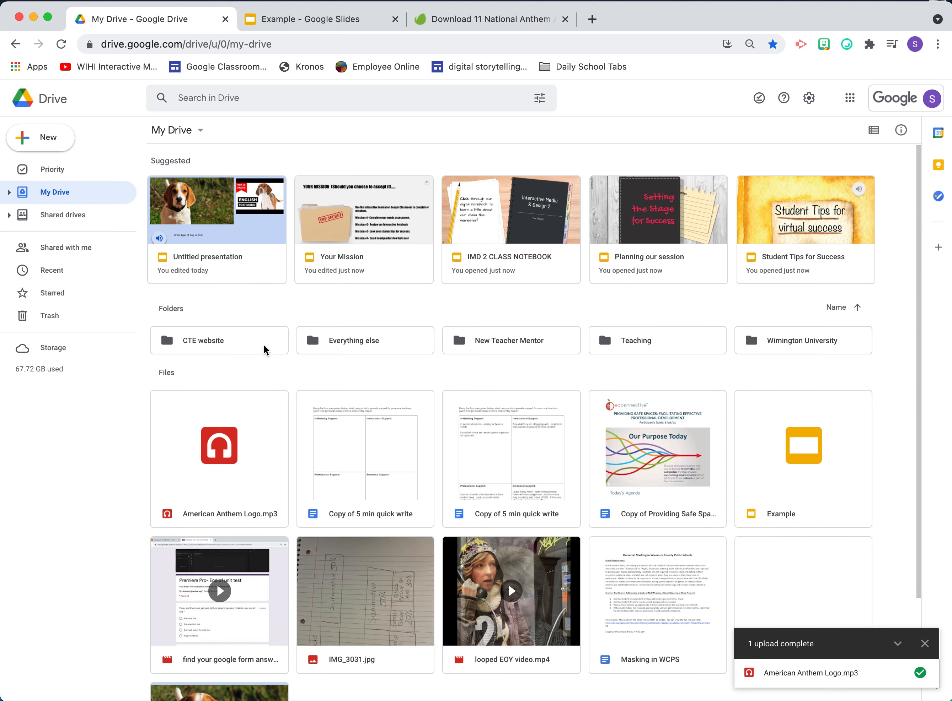
Step: Insert the American Anthem audio from My Drive on slide 2 of the Example presentation and enlarge its speaker icon below the flag image
click(275, 22)
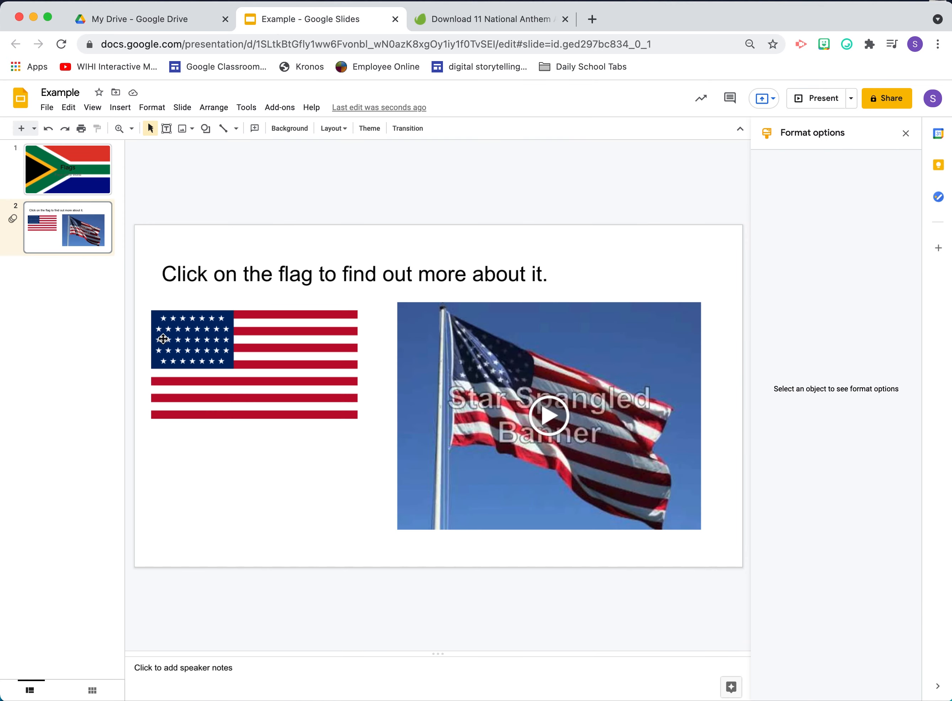
click(125, 112)
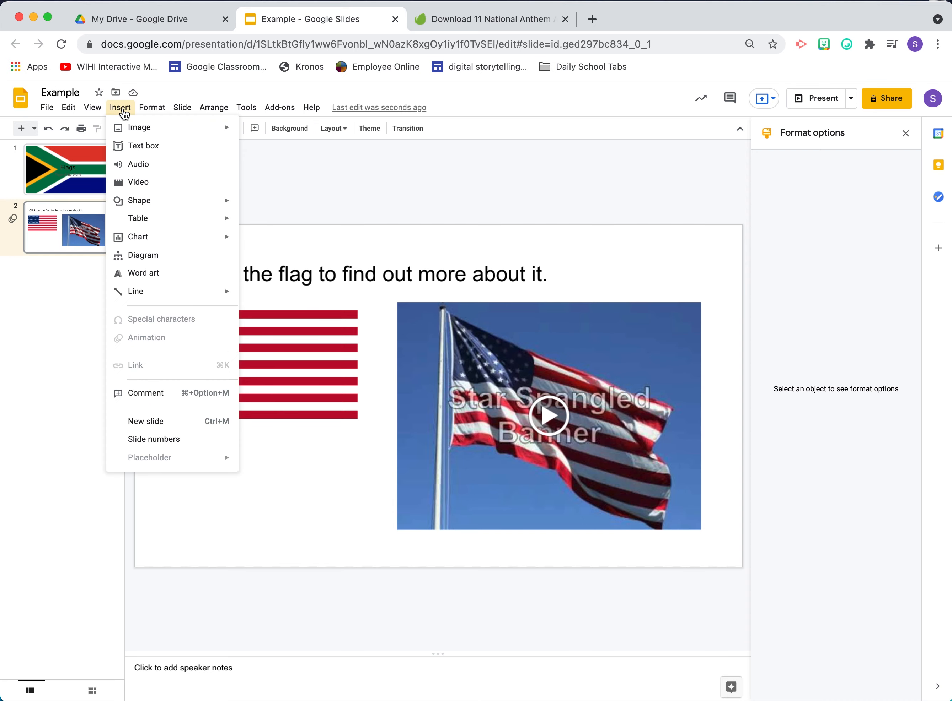
click(141, 163)
scroll(309, 465, down, 10)
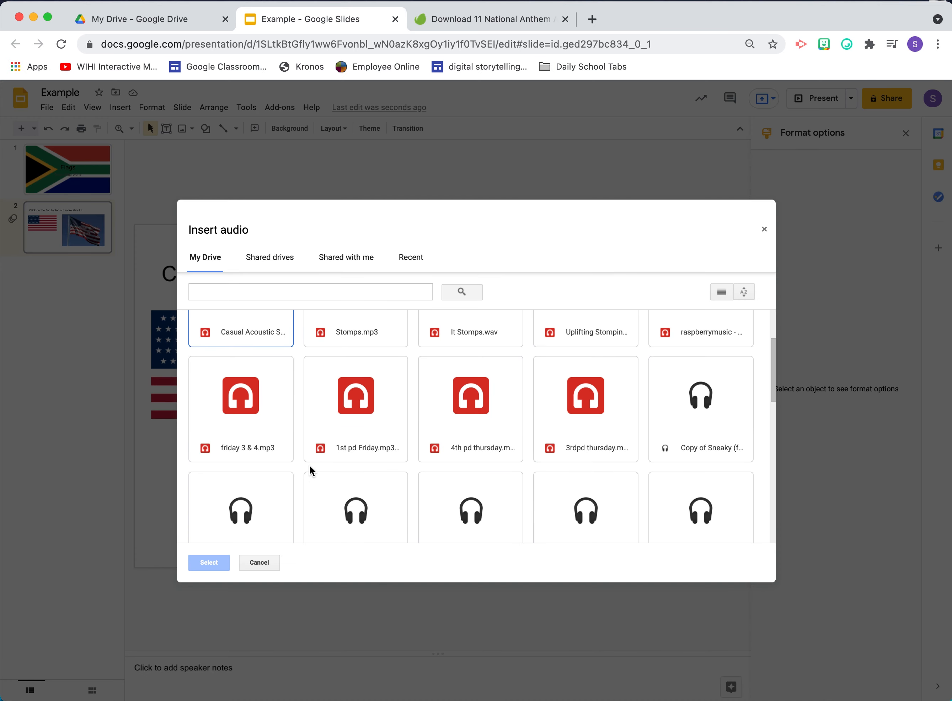
scroll(309, 465, down, 5)
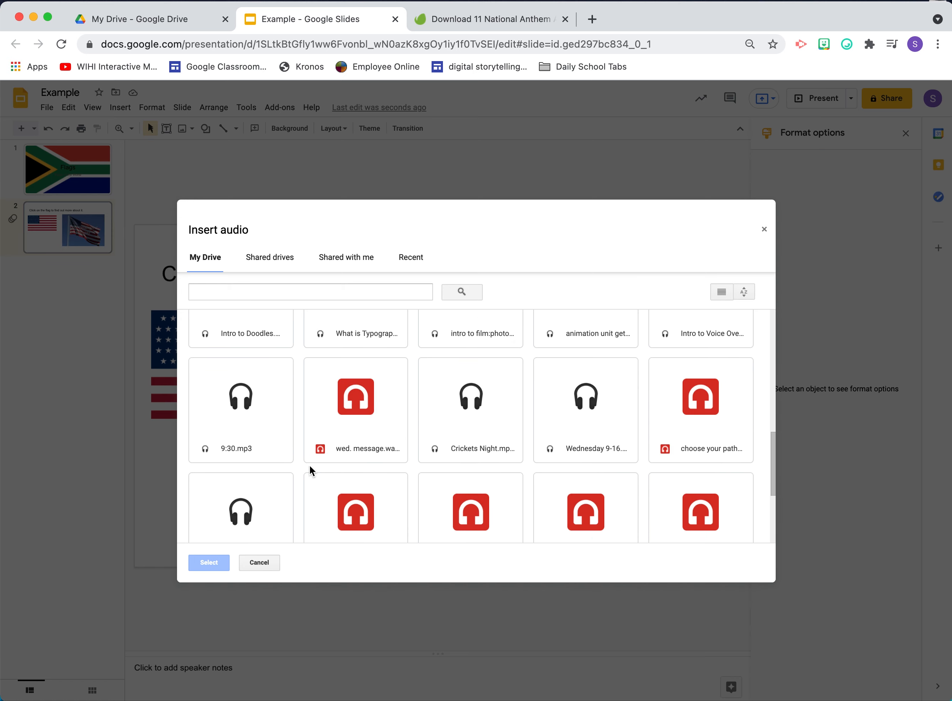
scroll(310, 467, up, 1)
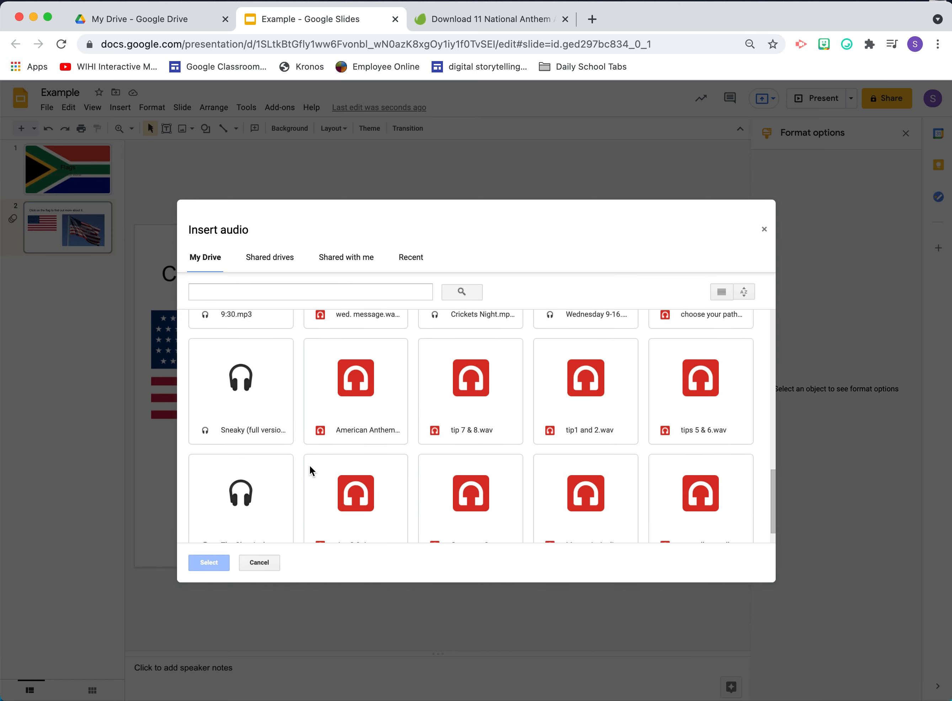
click(360, 391)
click(218, 561)
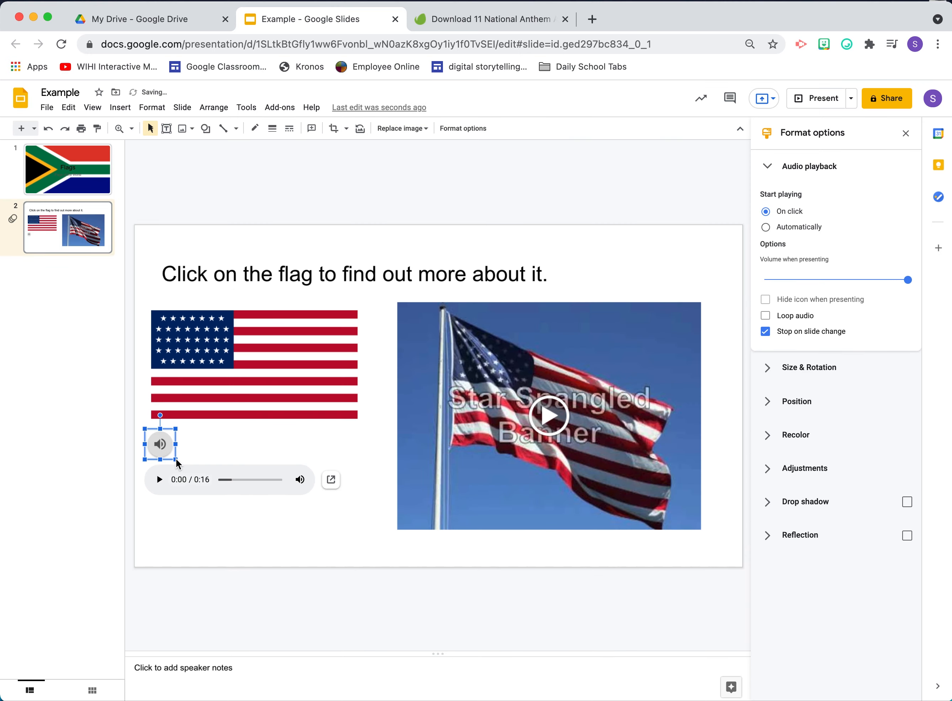
drag(178, 461, 237, 491)
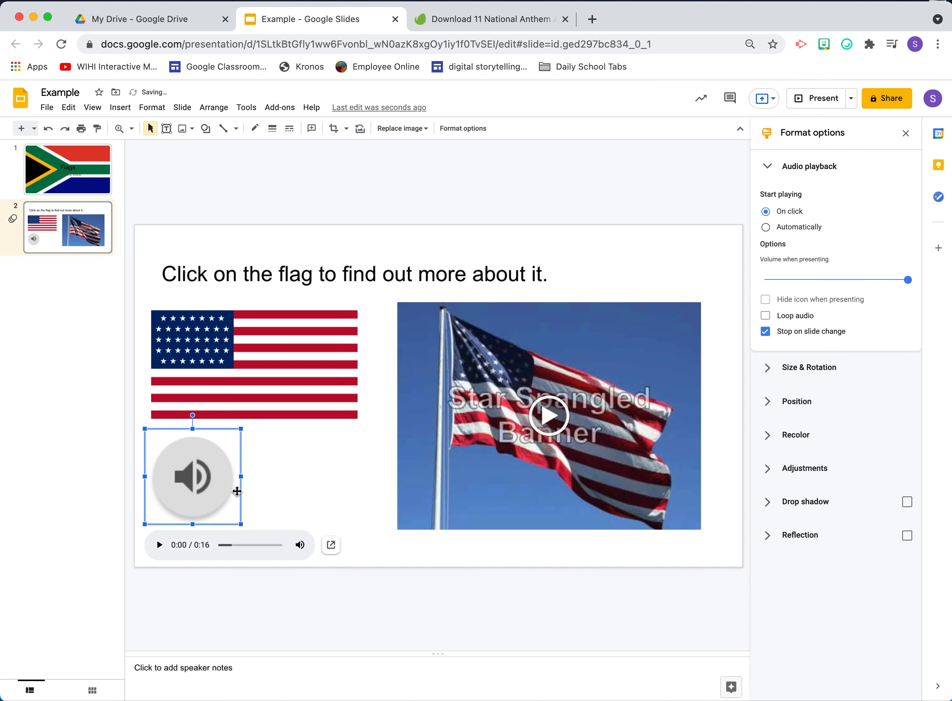